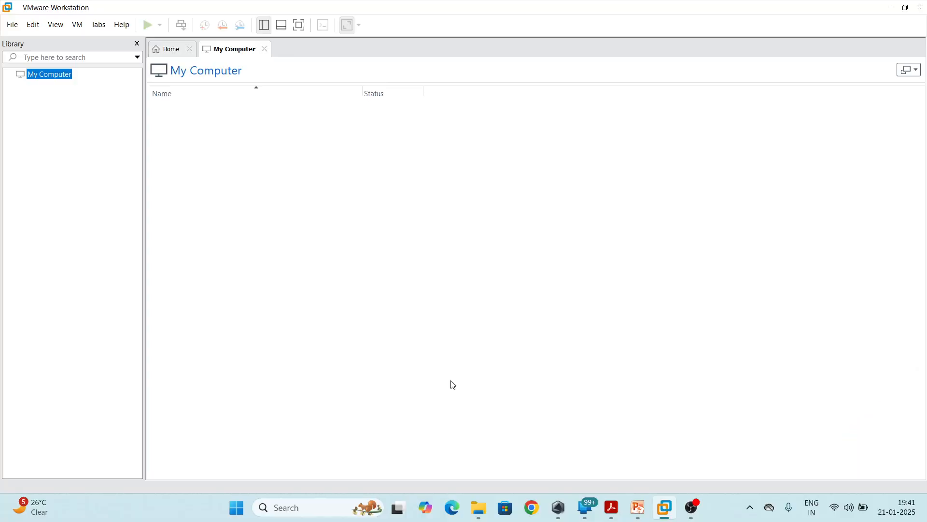
# Check the VMware-workstation-full-17.6.2 installer in the Downloads folder in File Explorer, then return to the VMware Workstation home page
pyautogui.click(170, 50)
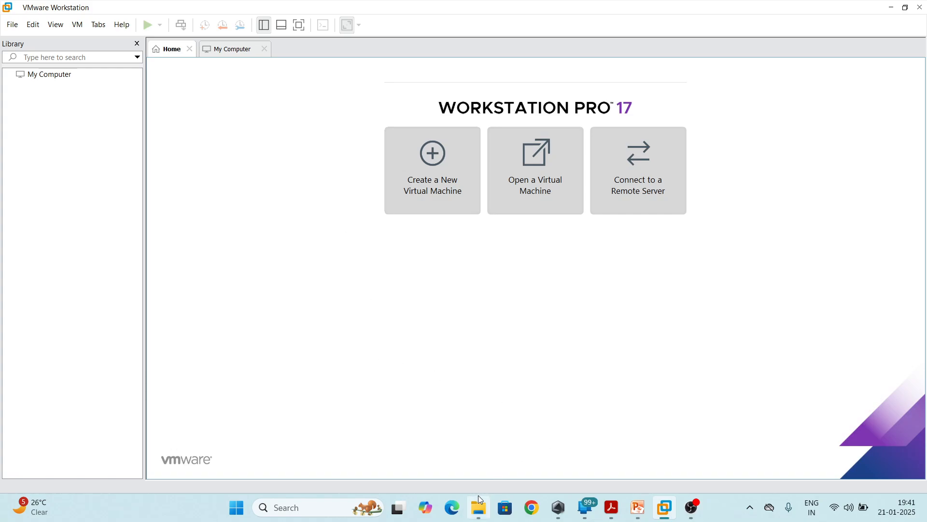
pyautogui.click(479, 515)
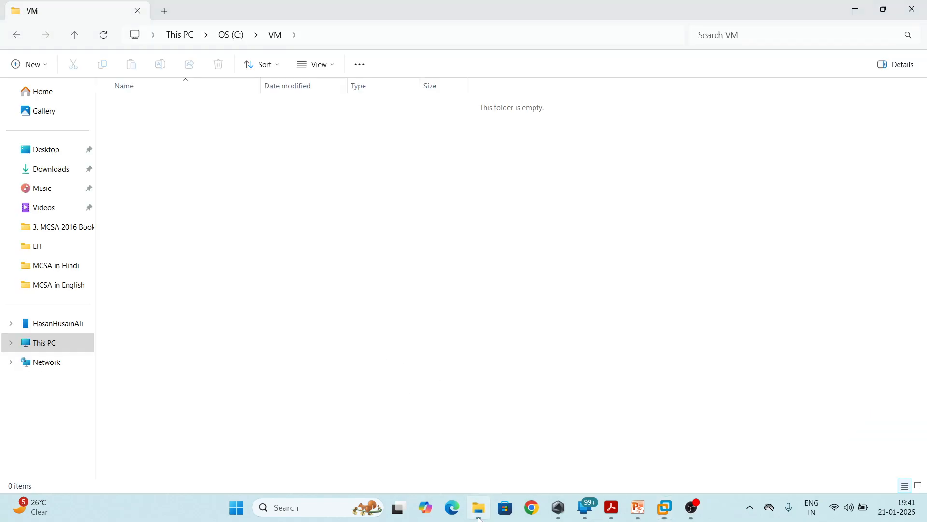
pyautogui.click(58, 174)
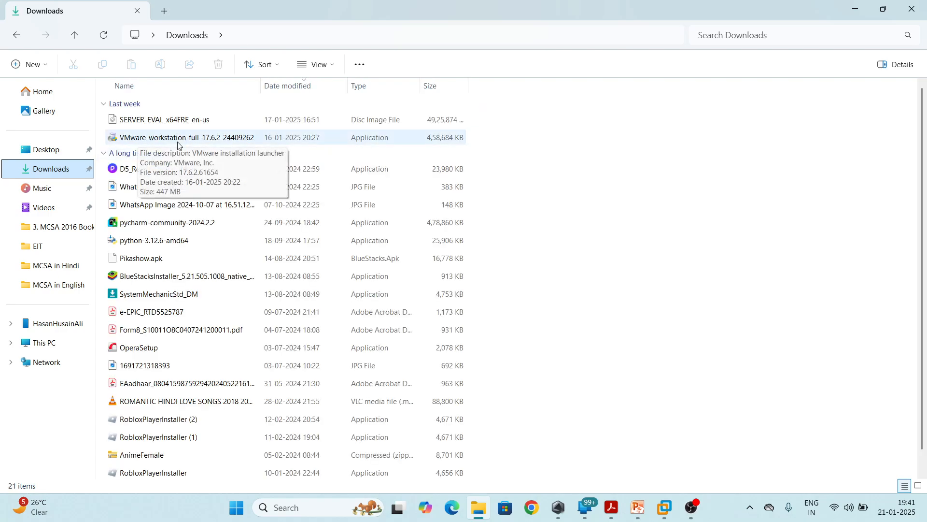
pyautogui.click(181, 143)
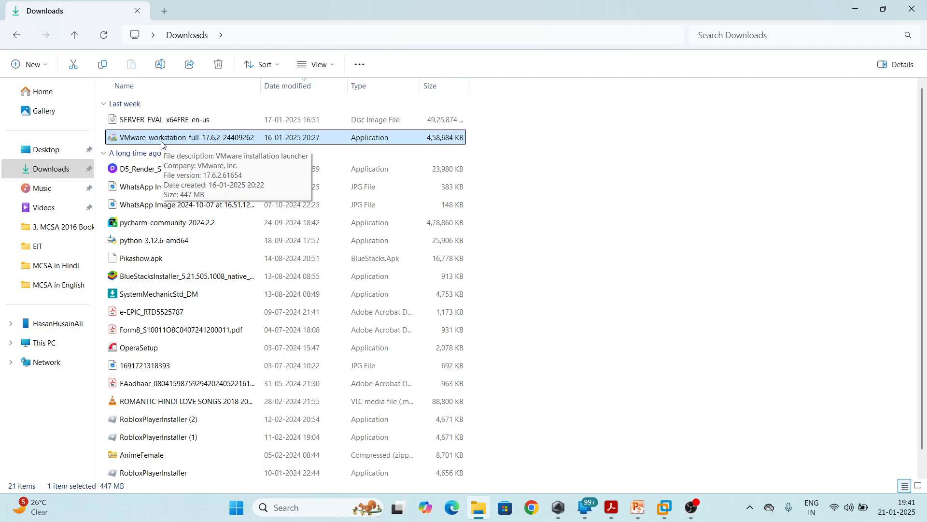
pyautogui.press('super+d')
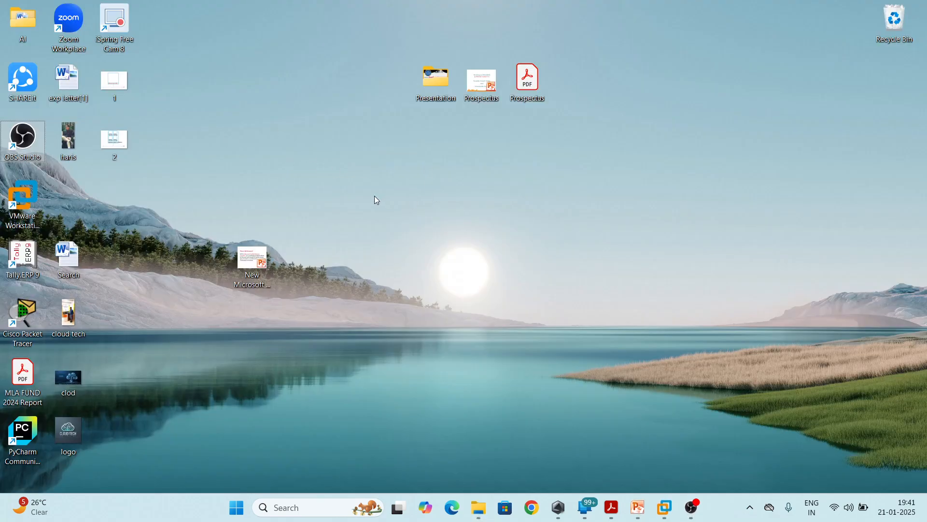
pyautogui.press('super+d')
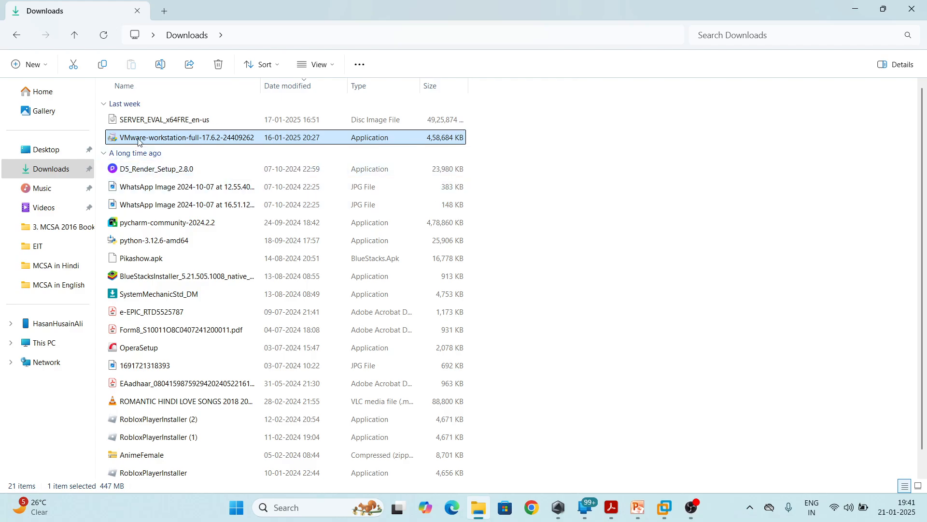
pyautogui.click(665, 511)
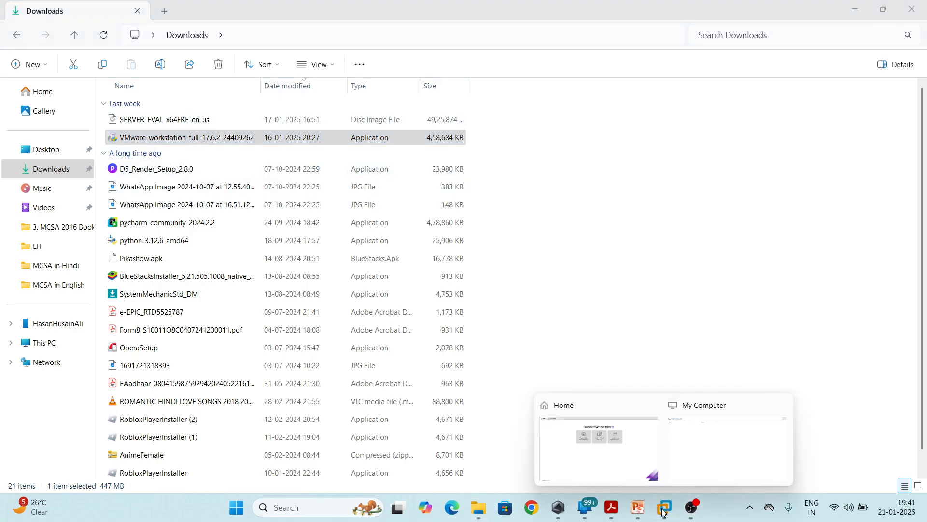
pyautogui.click(632, 444)
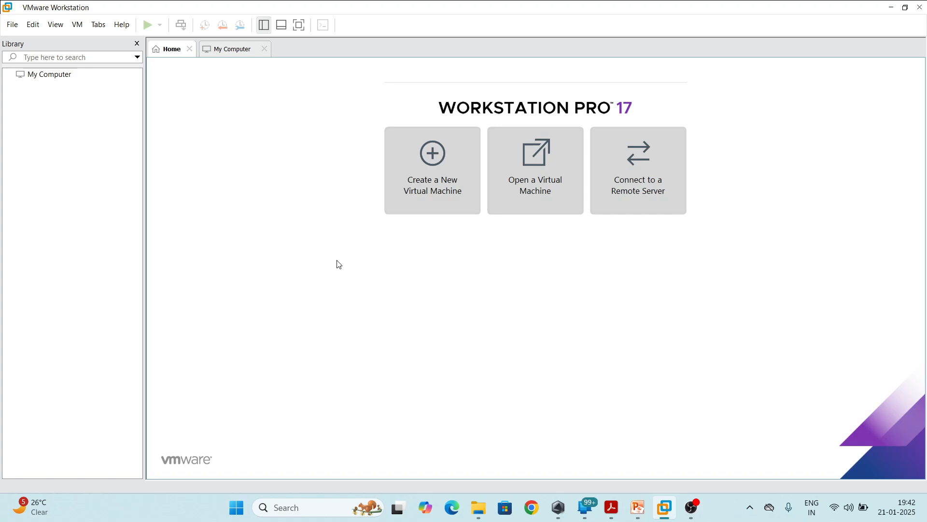
# Close the My Computer page so that only the home page stays open
pyautogui.click(264, 50)
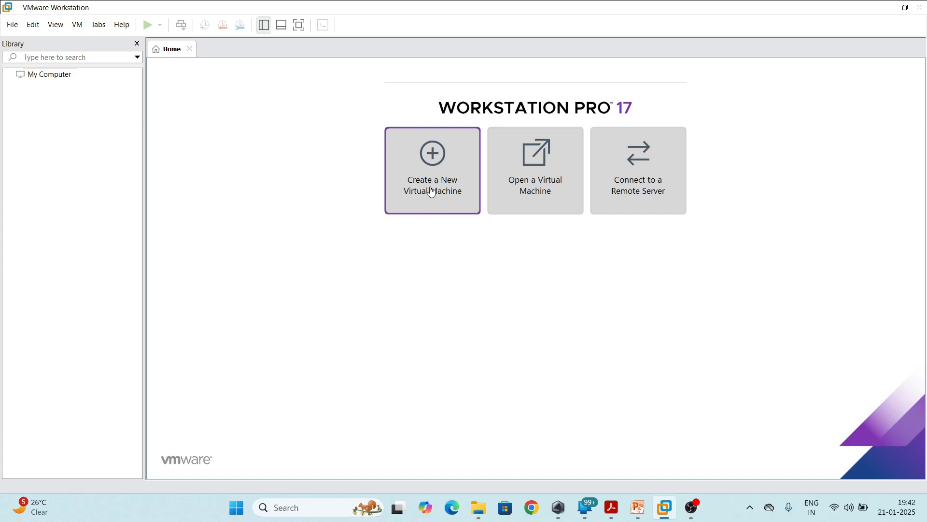
pyautogui.rightClick(69, 161)
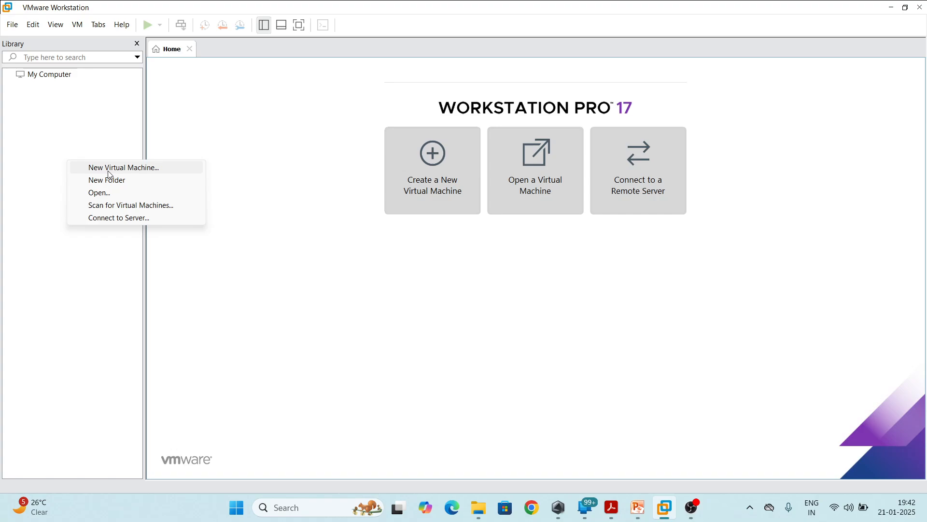
pyautogui.click(458, 346)
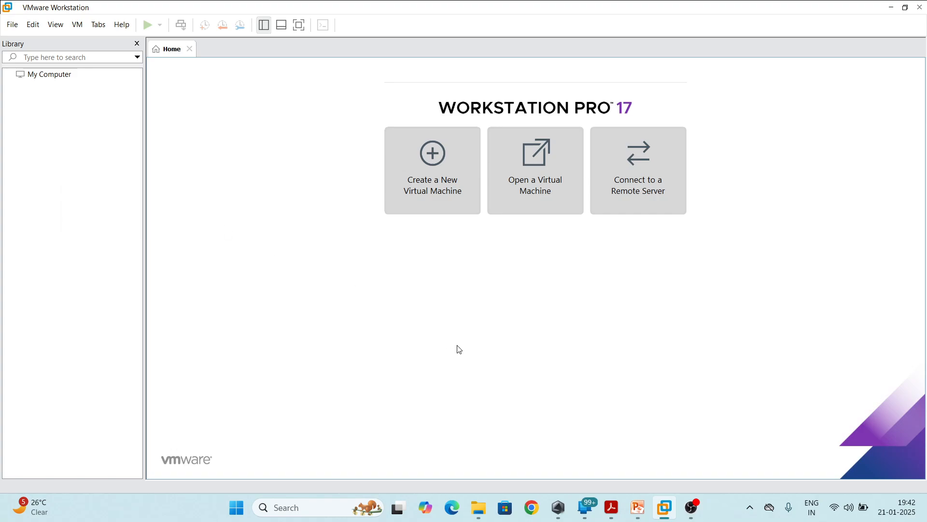
# Start a new virtual machine with typical configuration, operating system installed later, and Microsoft Windows Server 2022 as the guest
pyautogui.click(439, 196)
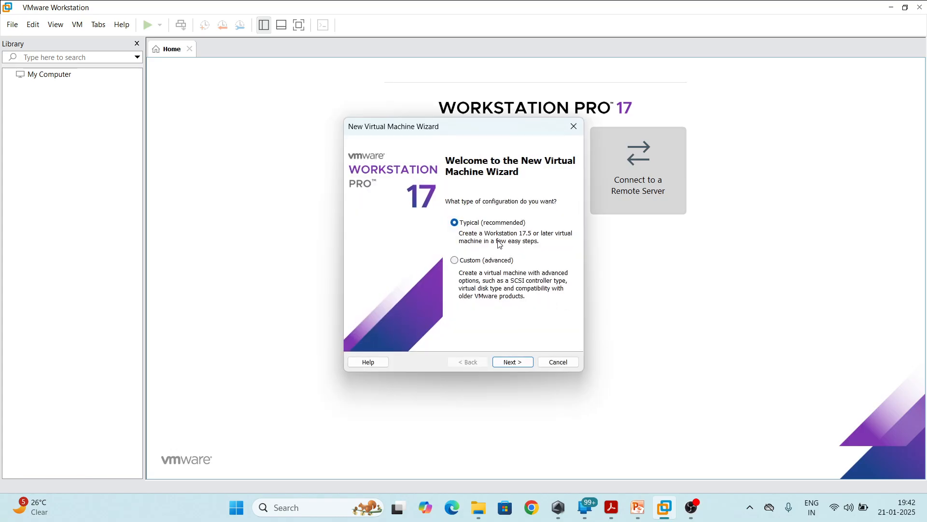
pyautogui.click(521, 363)
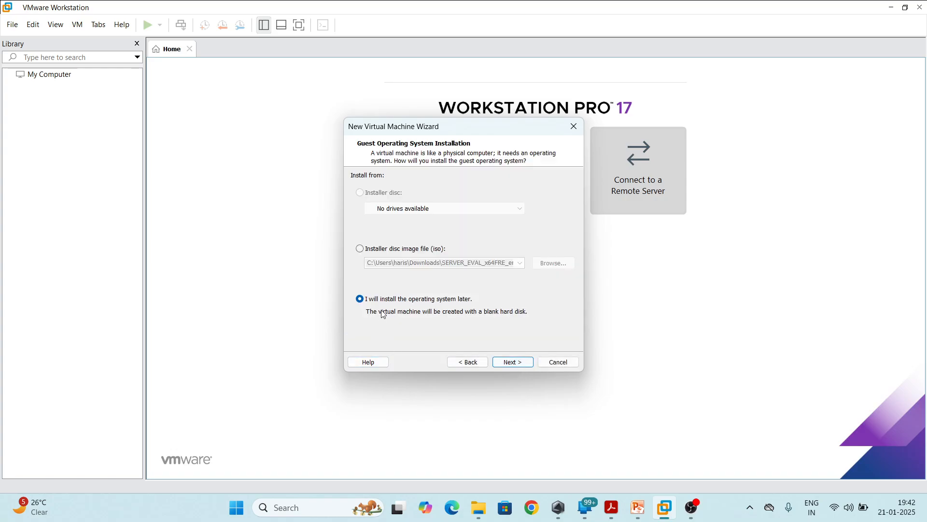
pyautogui.click(525, 362)
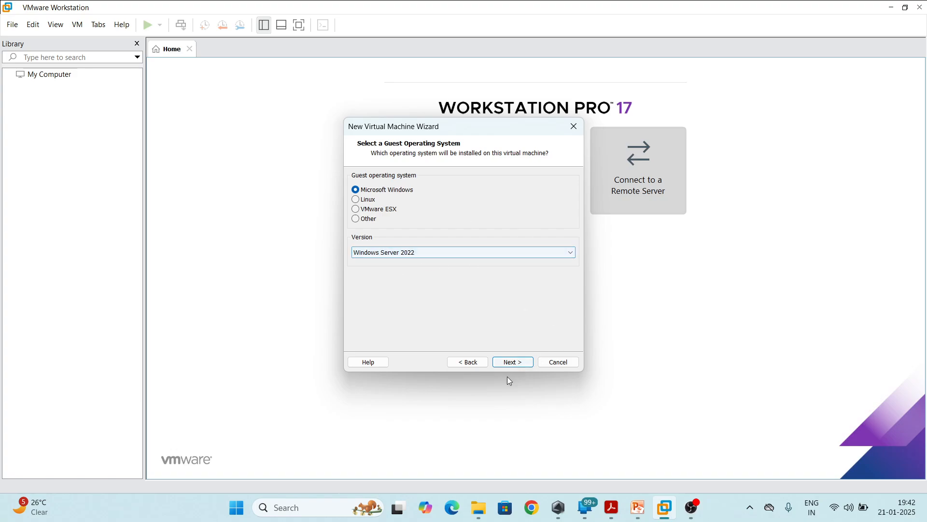
pyautogui.click(513, 362)
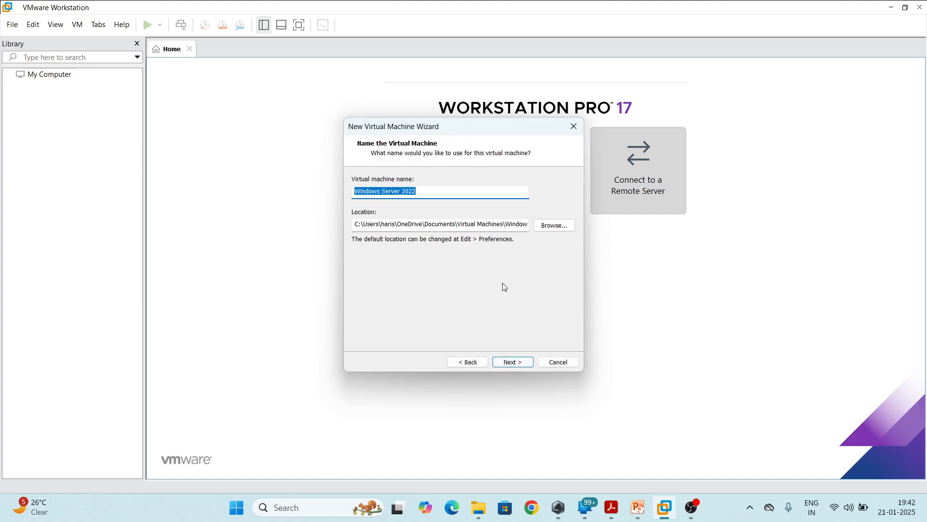
# Name the virtual machine gui and browse to the VM folder on the C: drive for its location
pyautogui.write('gui')
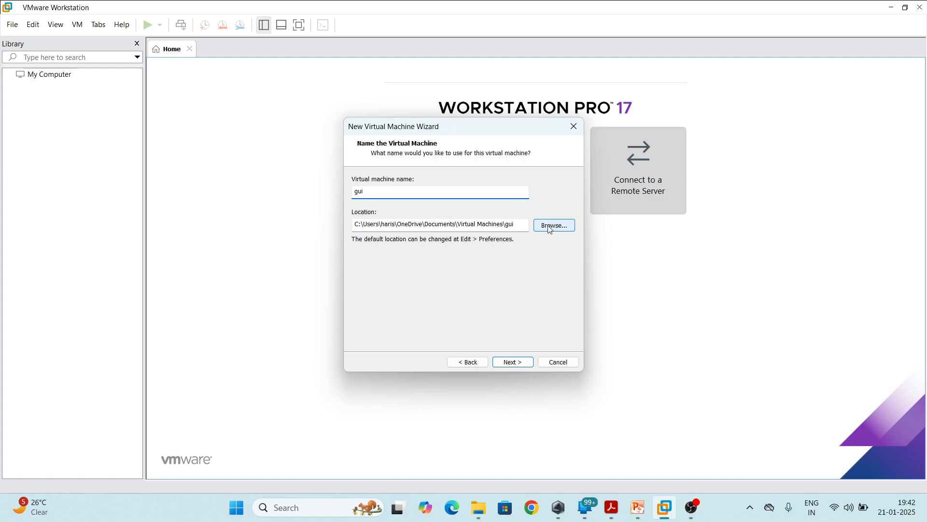
pyautogui.click(570, 228)
pyautogui.scroll(-2, 447, 224)
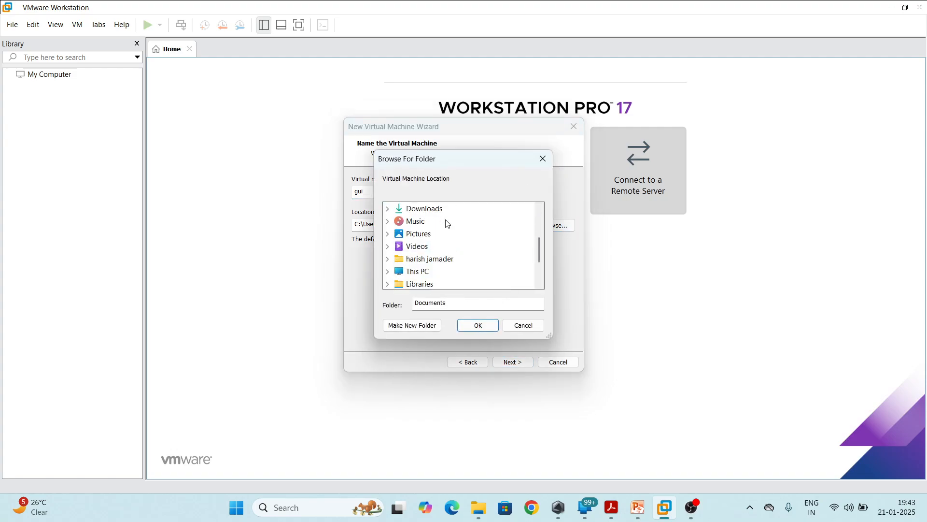
pyautogui.scroll(-2, 448, 224)
pyautogui.click(432, 225)
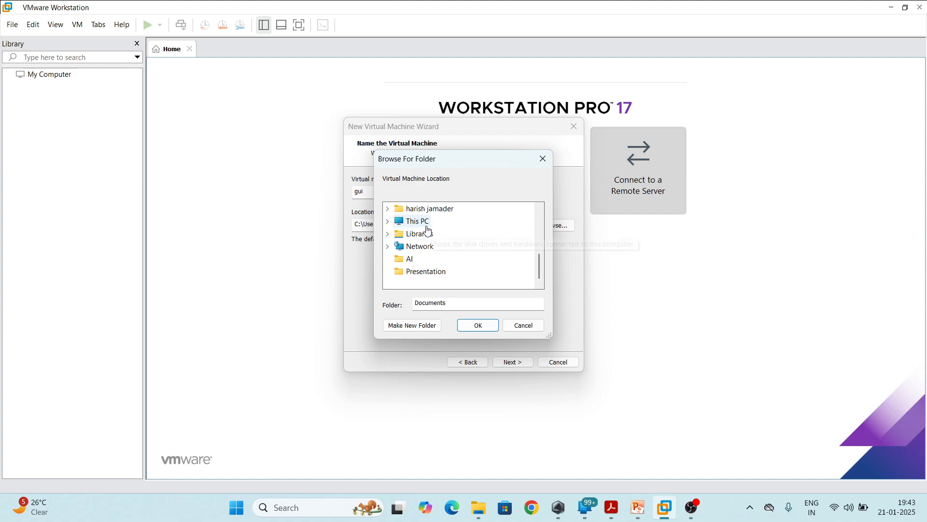
pyautogui.scroll(-1, 419, 265)
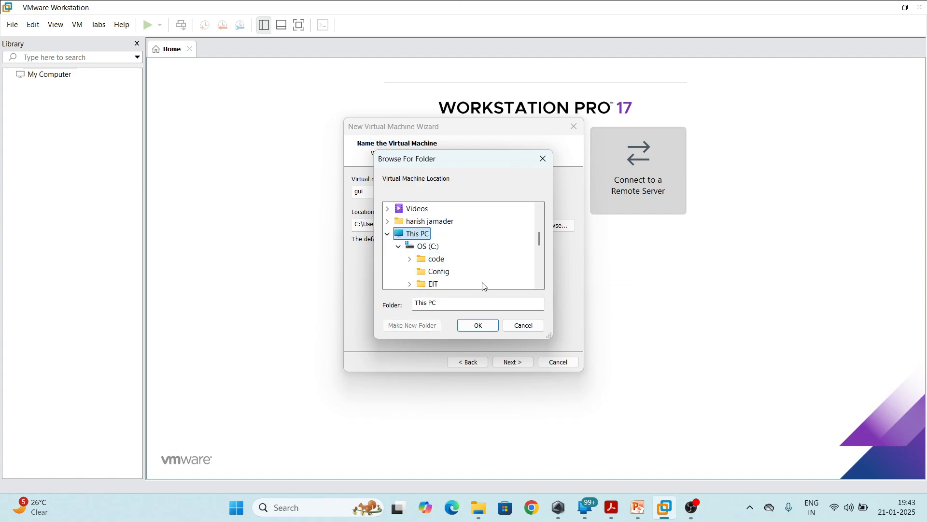
pyautogui.click(437, 251)
pyautogui.scroll(-2, 435, 251)
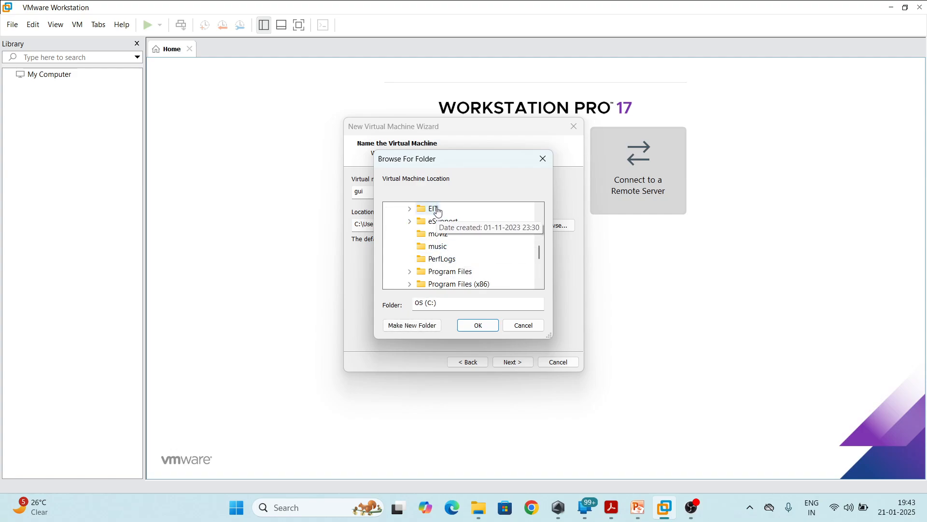
pyautogui.scroll(-1, 453, 283)
pyautogui.click(435, 271)
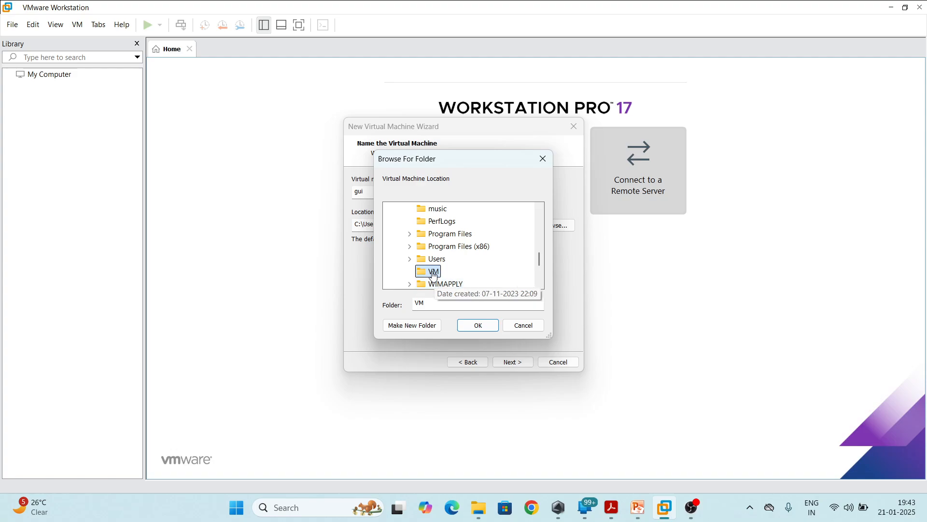
# Create a folder named gui inside the VM folder and use it as the virtual machine location
pyautogui.click(429, 327)
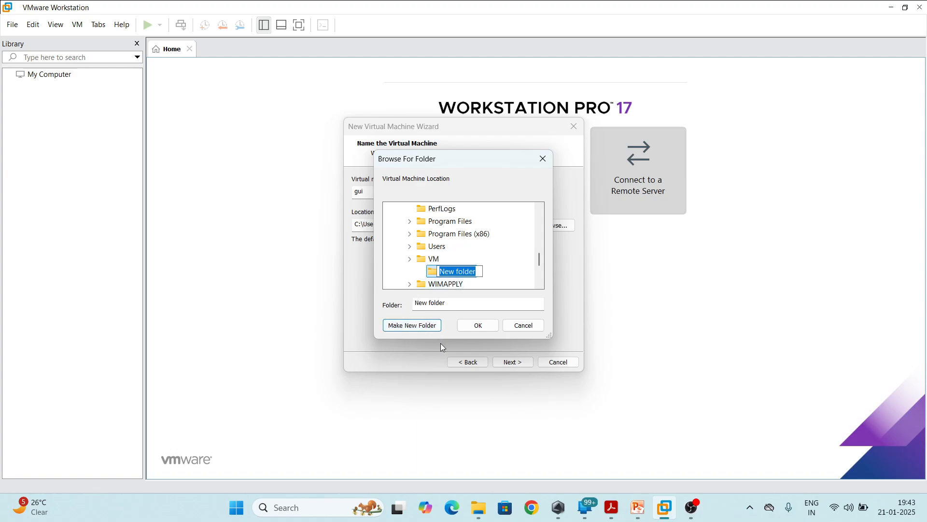
pyautogui.write('gui')
pyautogui.press('Return')
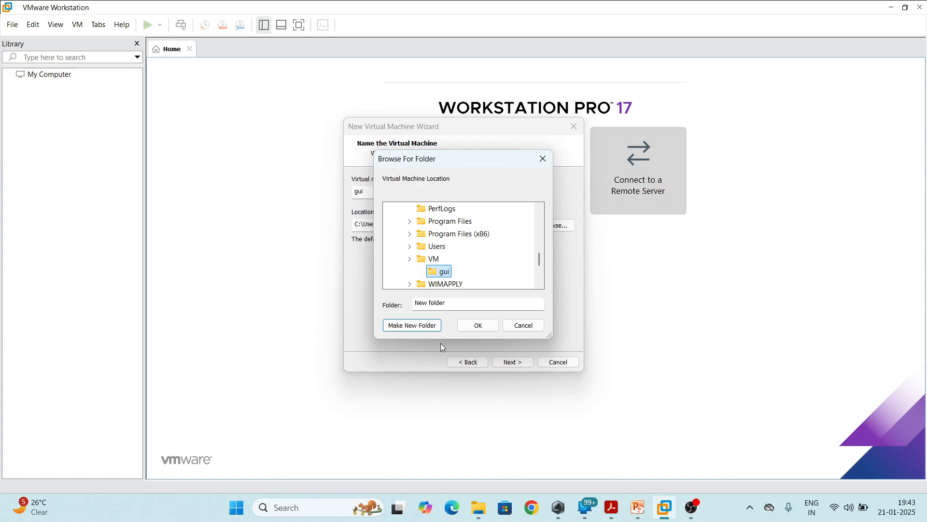
pyautogui.click(496, 326)
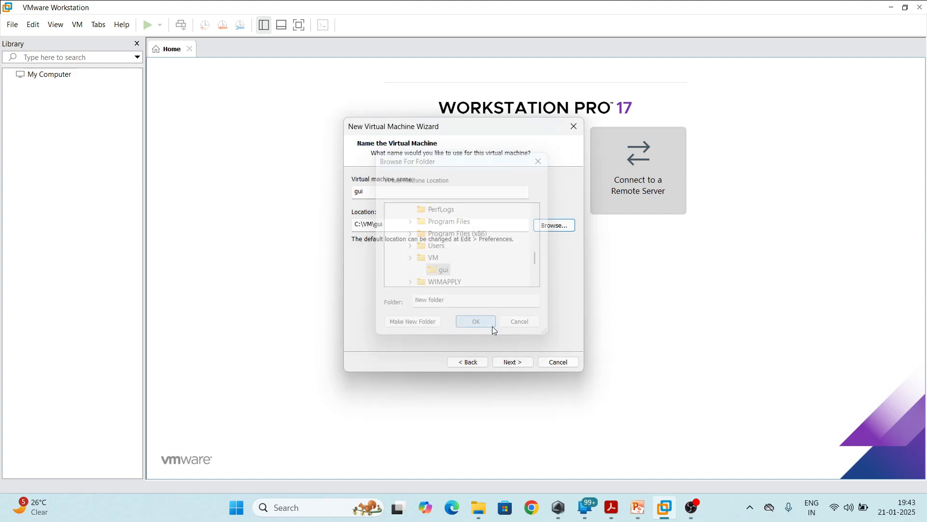
# Accept a 60 GB virtual disk split into multiple files and finish creating the virtual machine
pyautogui.click(513, 362)
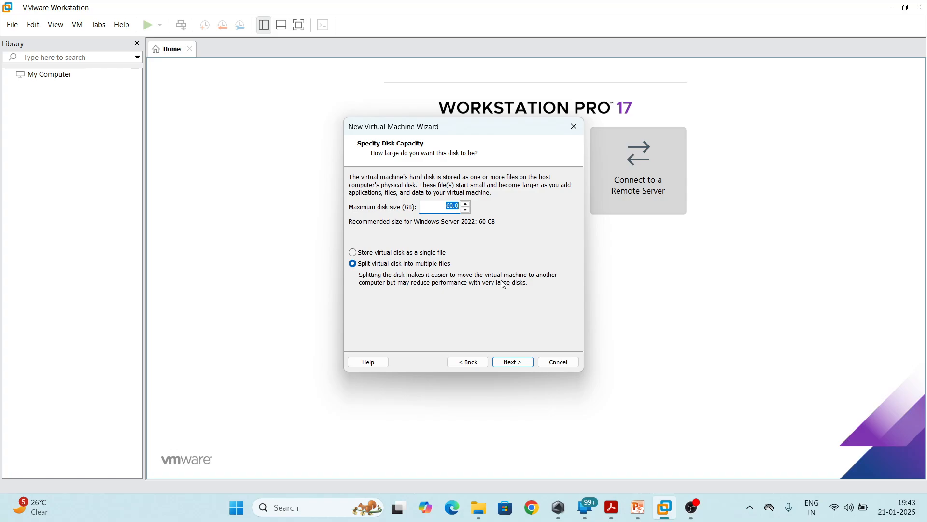
pyautogui.click(513, 362)
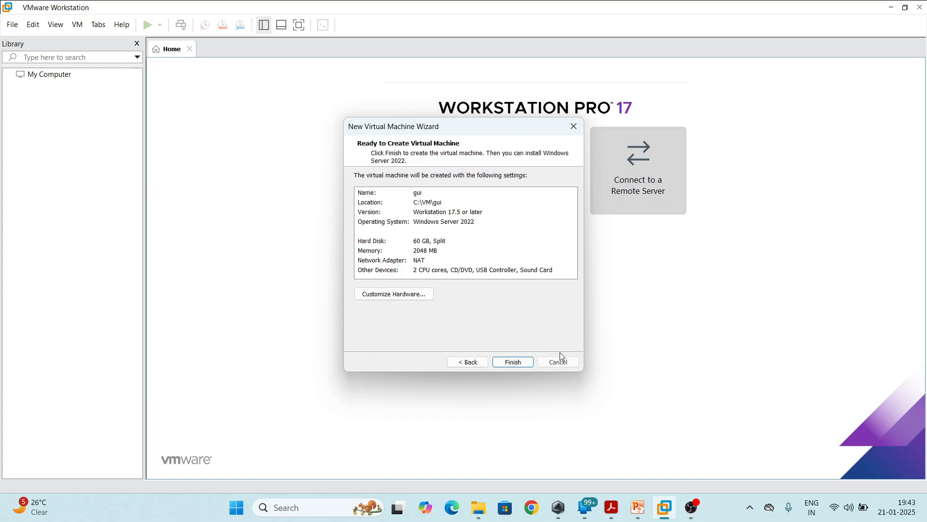
pyautogui.click(511, 365)
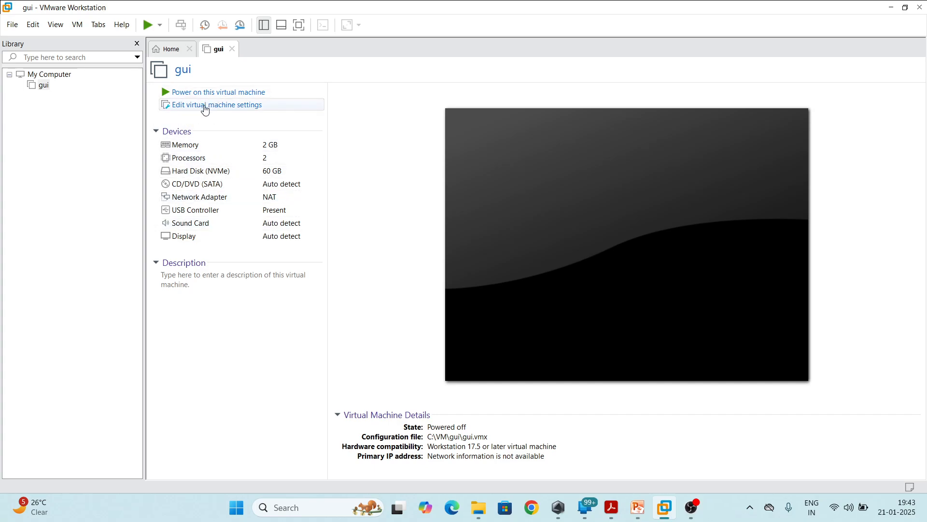
# Open the gui virtual machine's settings and review its memory, processor and hard disk configuration
pyautogui.click(205, 106)
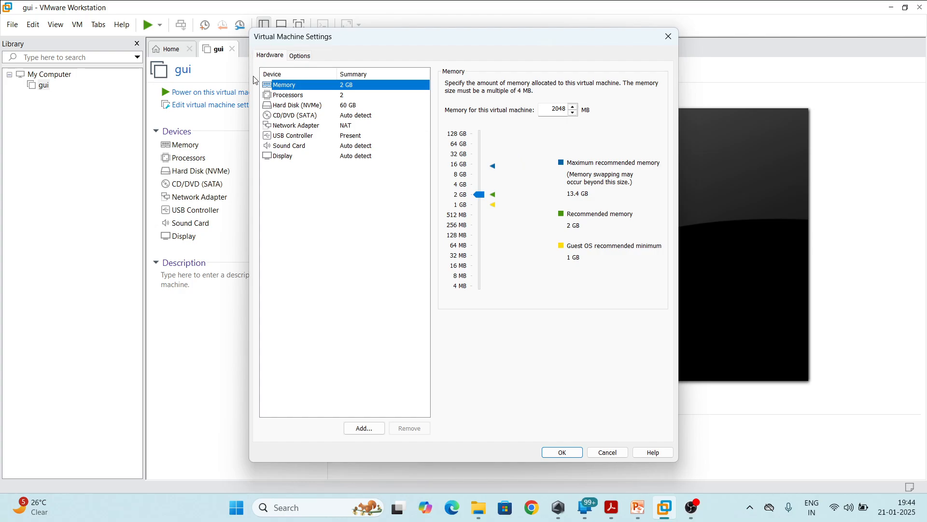
pyautogui.click(294, 96)
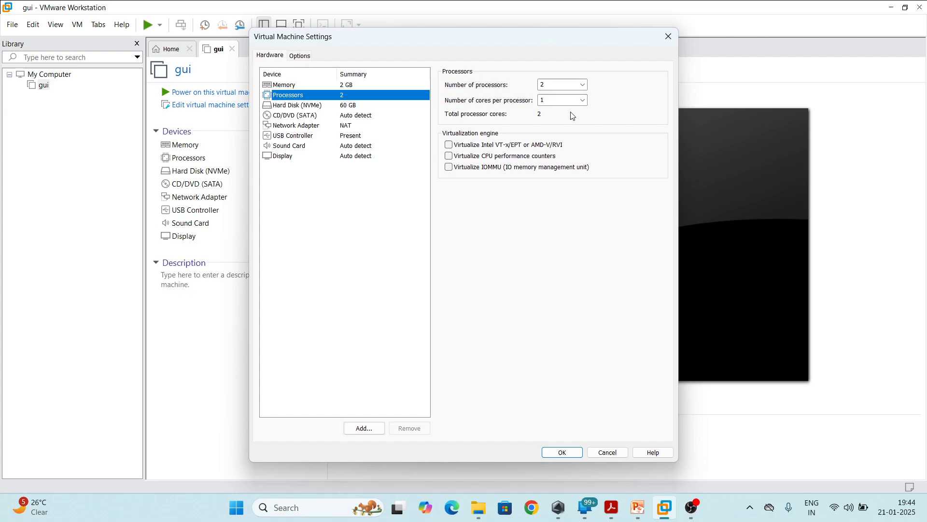
pyautogui.click(293, 107)
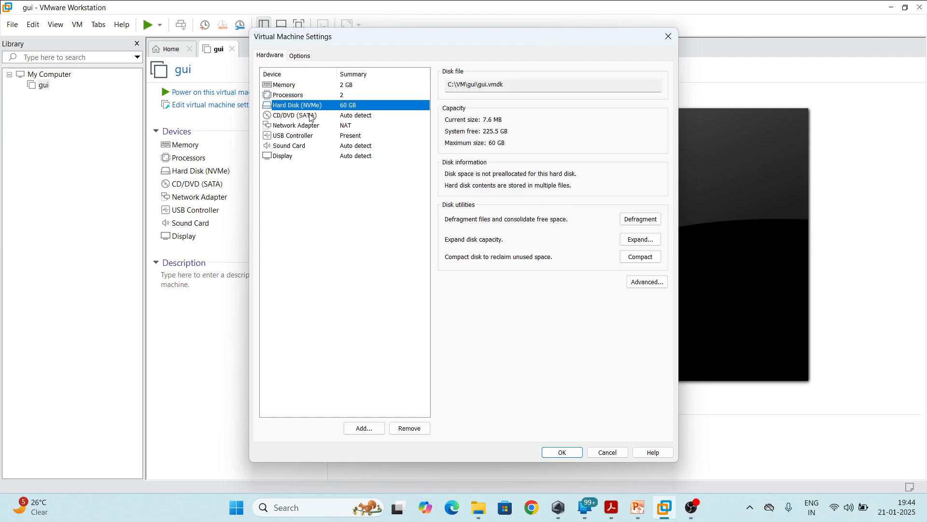
# Set the CD/DVD drive to use the ISO image SERVER_EVAL_x64FRE_en-us from the Downloads folder
pyautogui.click(311, 117)
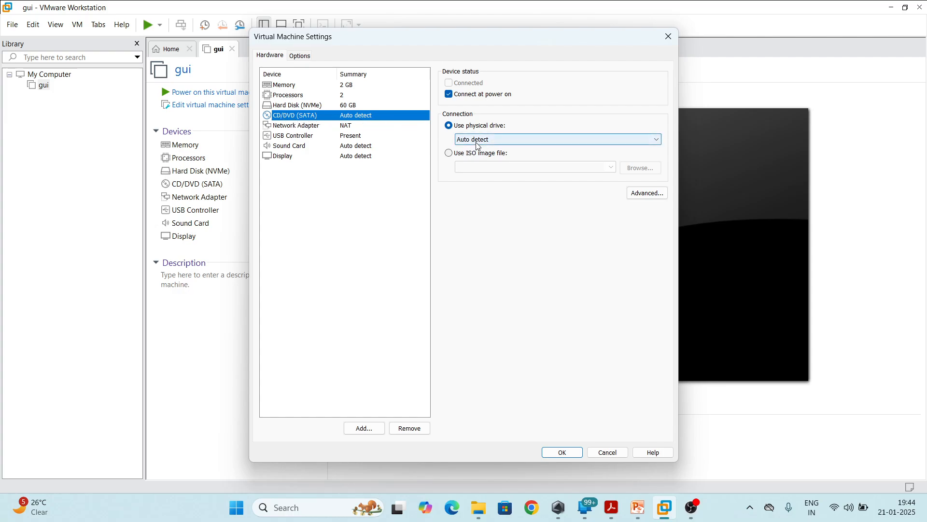
pyautogui.click(450, 154)
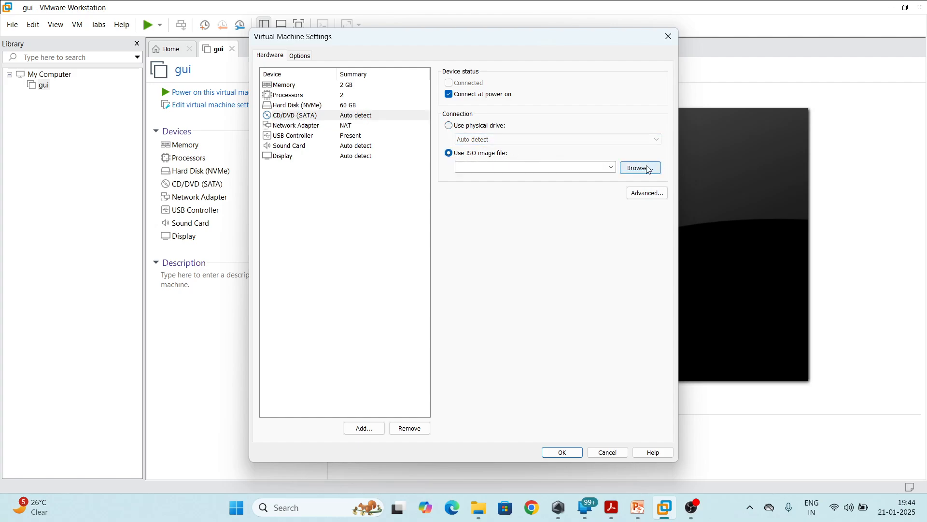
pyautogui.click(641, 167)
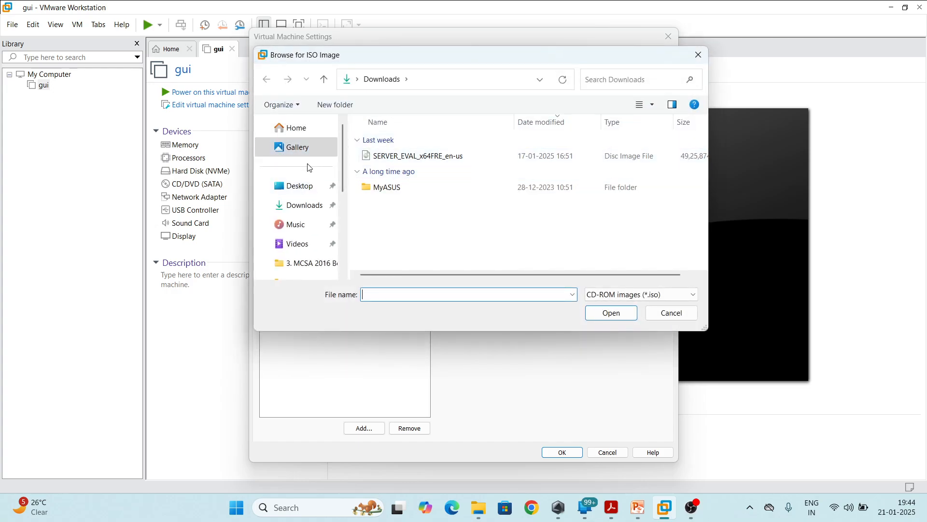
pyautogui.click(299, 206)
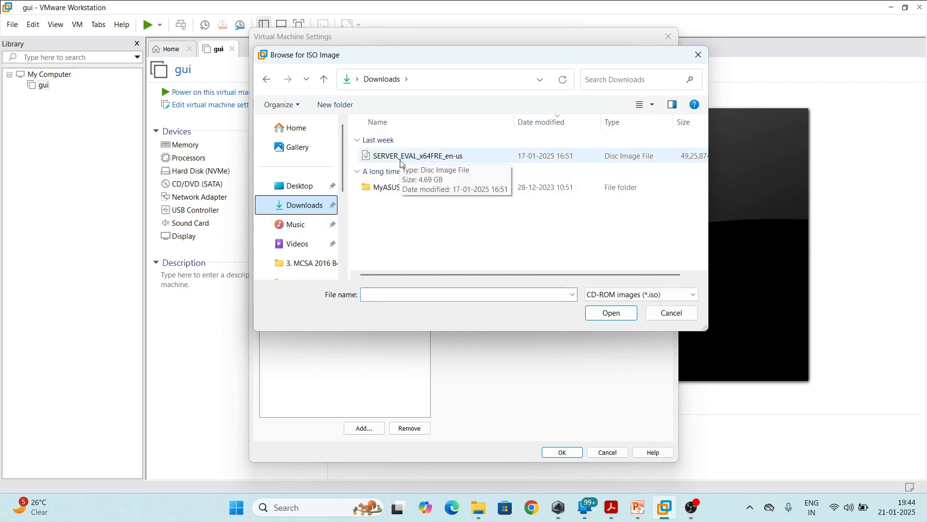
pyautogui.click(434, 162)
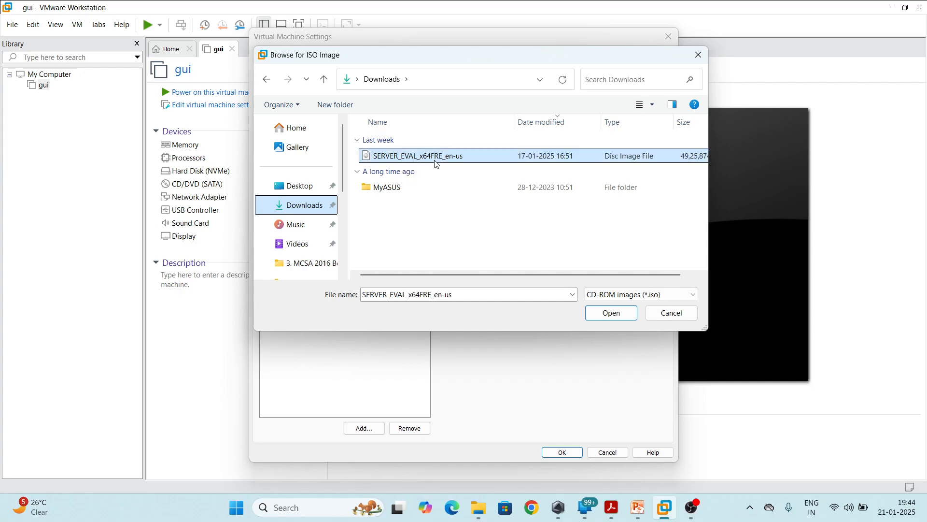
pyautogui.click(614, 320)
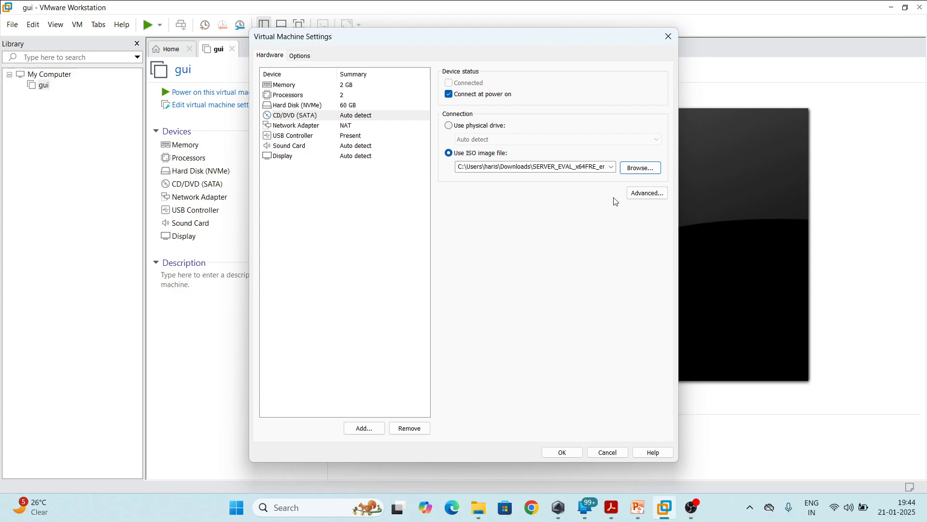
# Set the network adapter to the Bridged connection and save the virtual machine settings
pyautogui.click(288, 128)
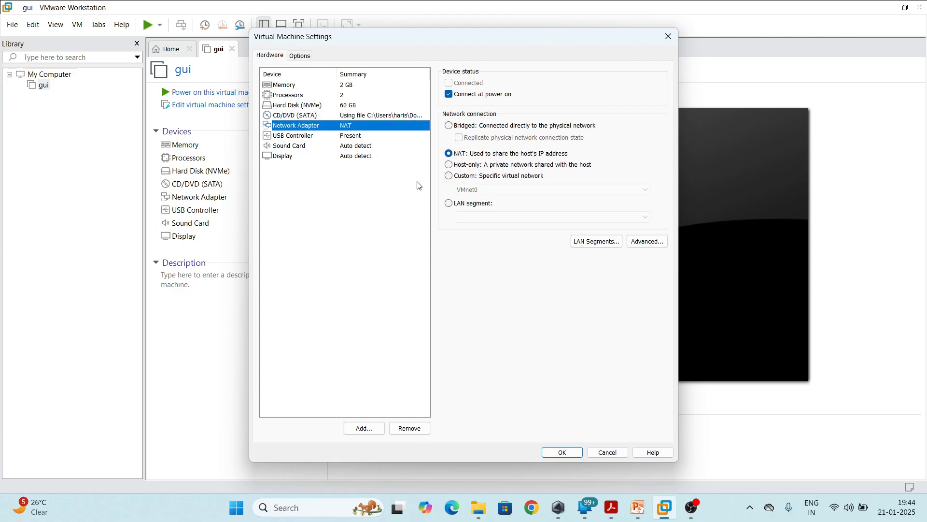
pyautogui.click(449, 126)
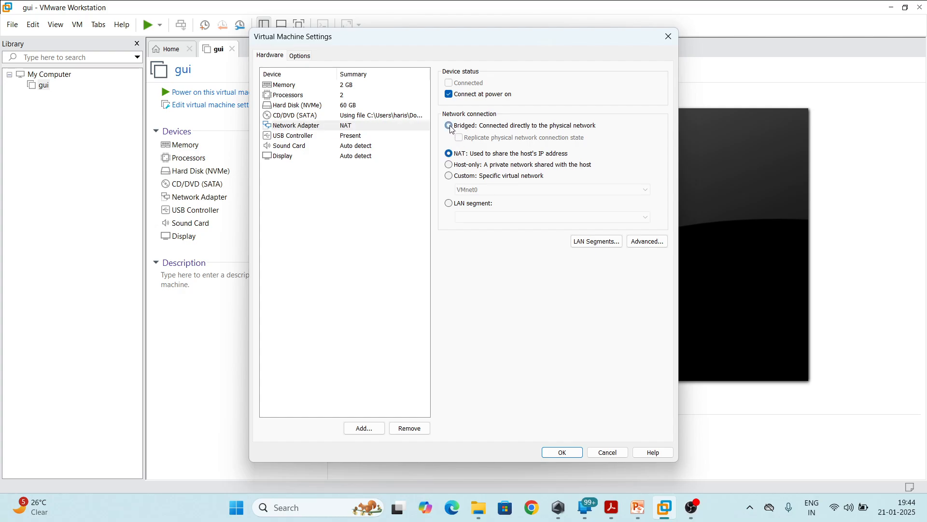
pyautogui.click(572, 458)
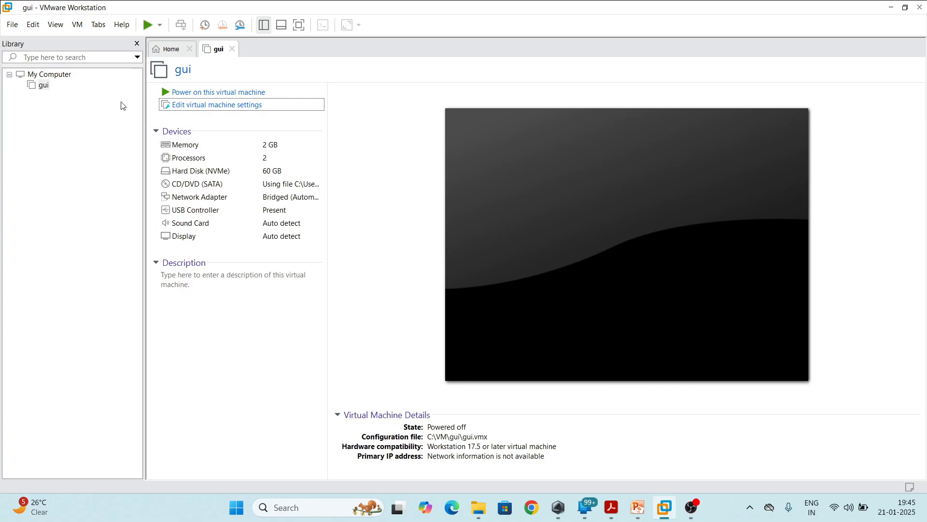
# Power on the gui virtual machine and boot it from the attached installation disc
pyautogui.click(198, 92)
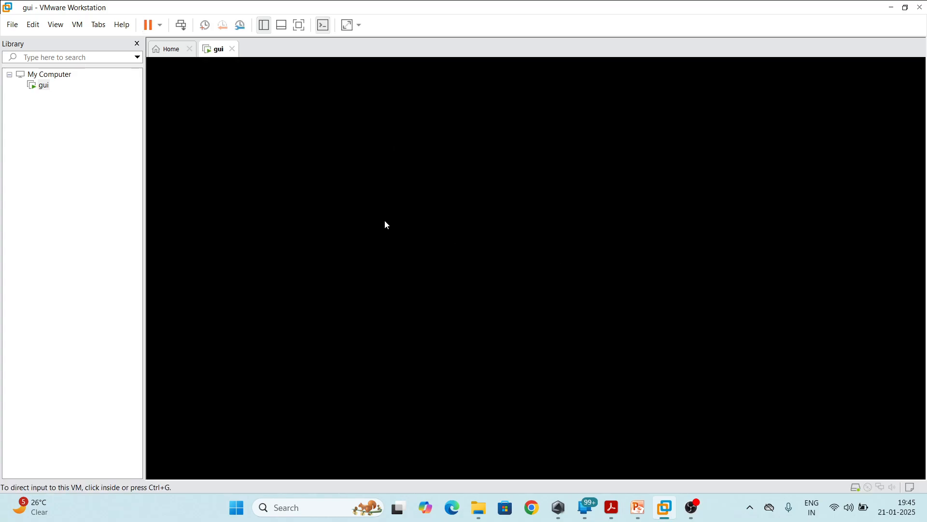
pyautogui.click(387, 224)
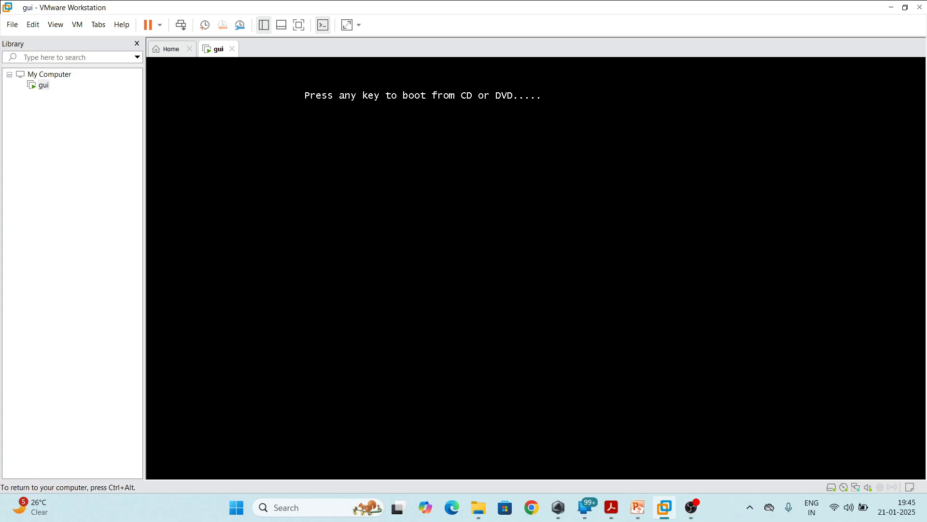
pyautogui.press('Return')
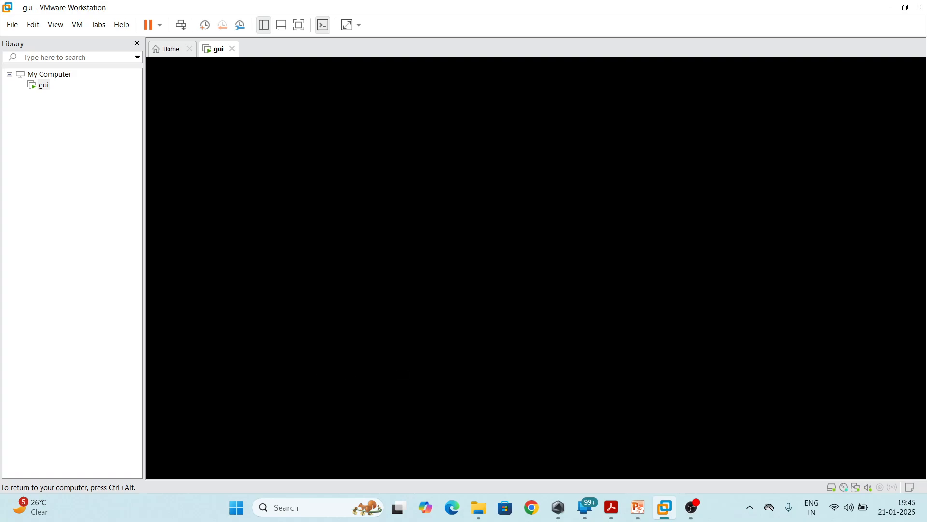
# Release input from the virtual machine, show it in full screen mode and stretch the guest display
pyautogui.hotkey('ctrl', 'alt')
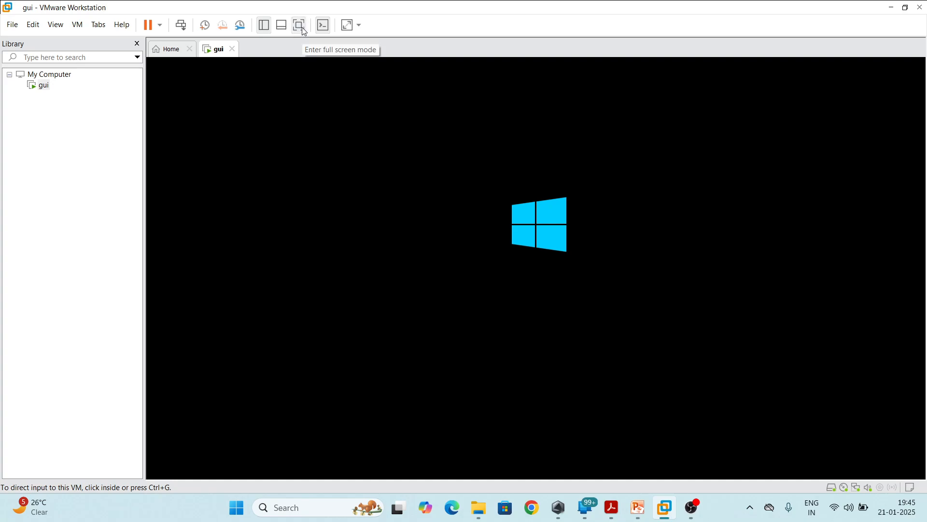
pyautogui.click(300, 25)
pyautogui.moveTo(431, 4)
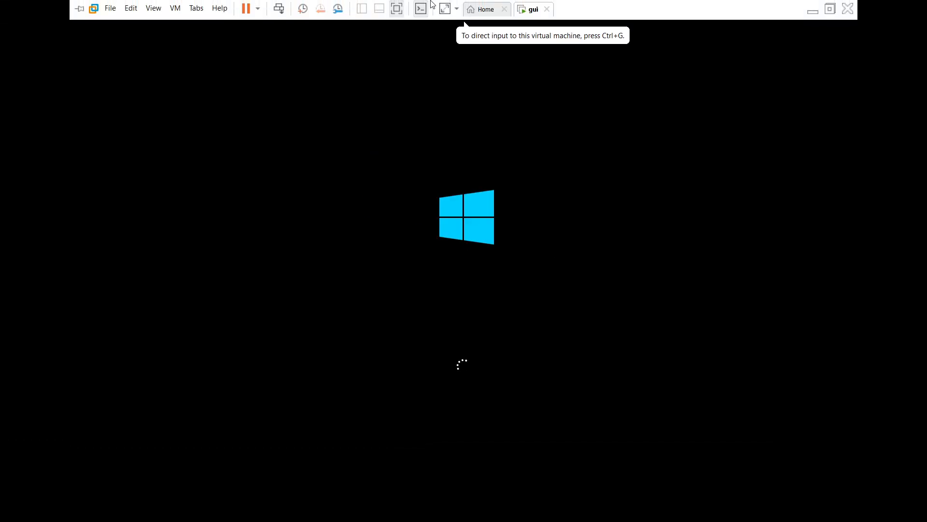
pyautogui.click(443, 15)
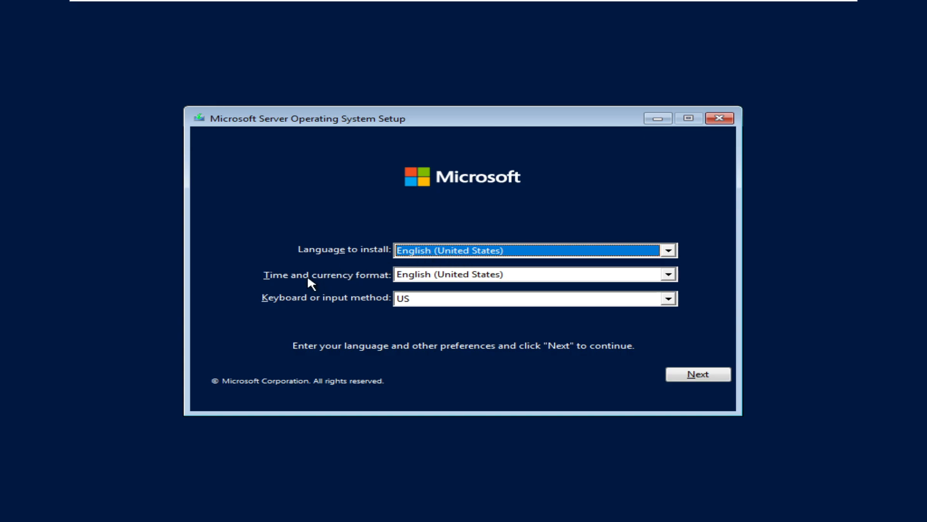
# Set the time and currency format to English (India) and continue past the language preferences
pyautogui.click(411, 275)
pyautogui.scroll(9, 441, 313)
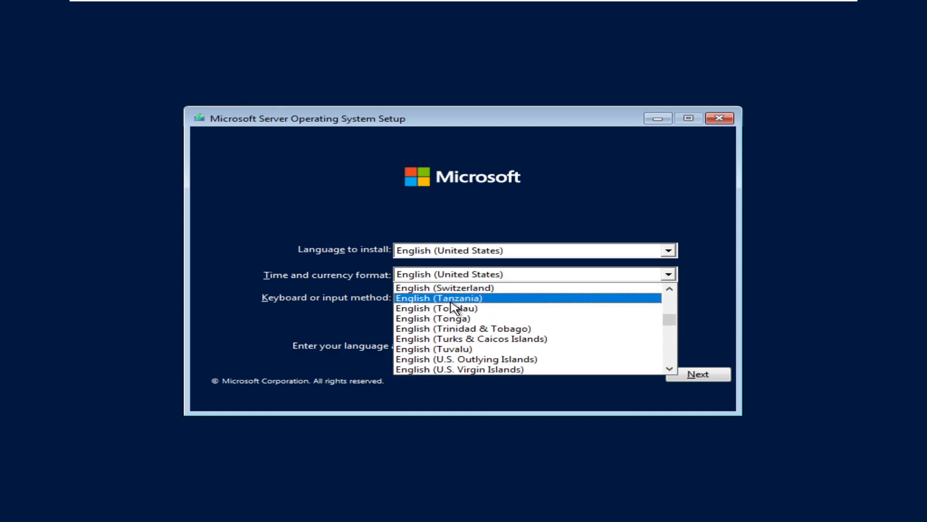
pyautogui.scroll(3, 464, 312)
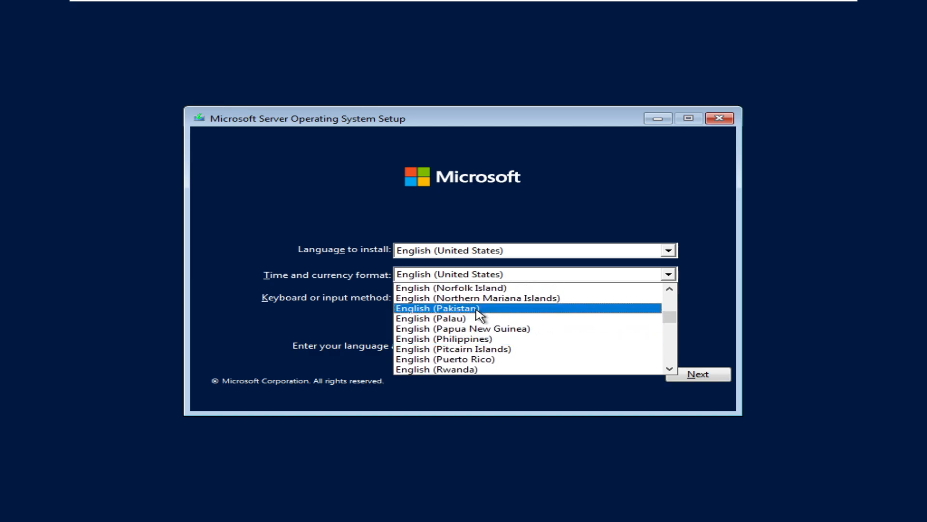
pyautogui.scroll(3, 476, 317)
pyautogui.scroll(1, 456, 325)
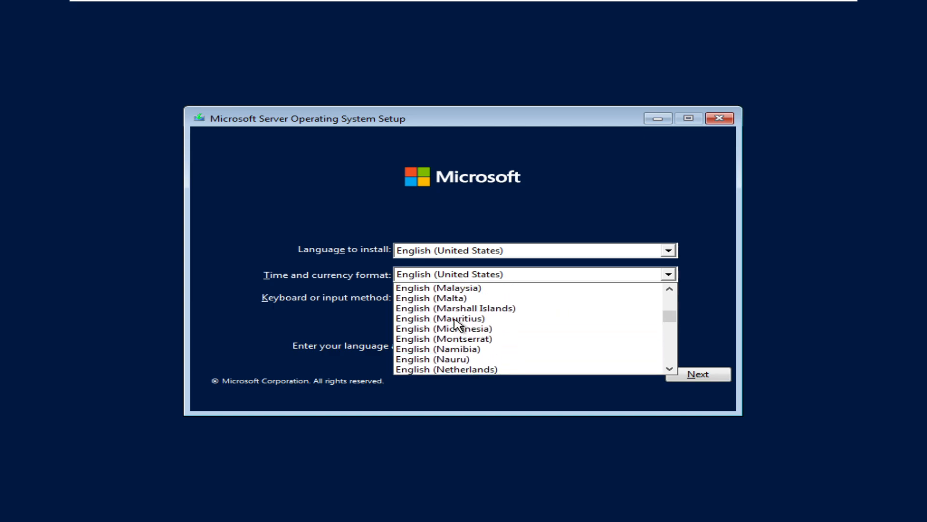
pyautogui.scroll(3, 456, 325)
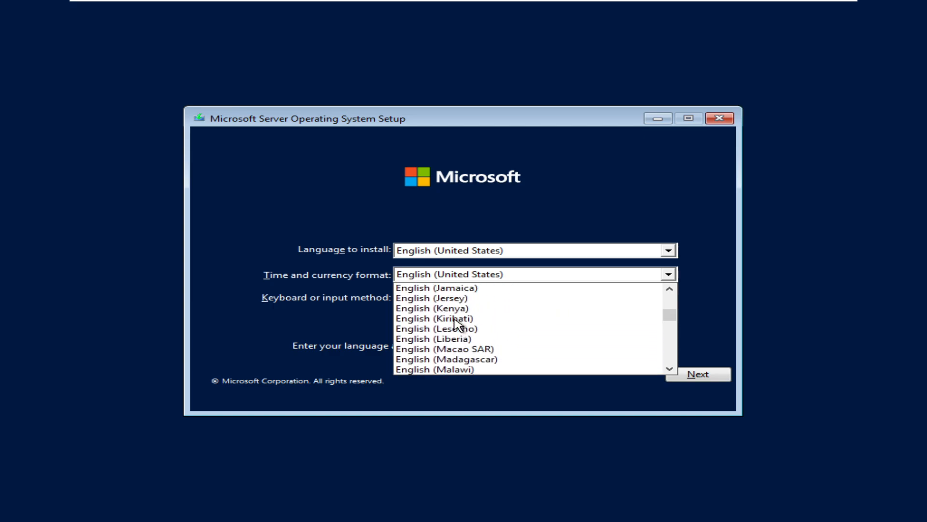
pyautogui.scroll(-1, 456, 324)
pyautogui.scroll(3, 456, 325)
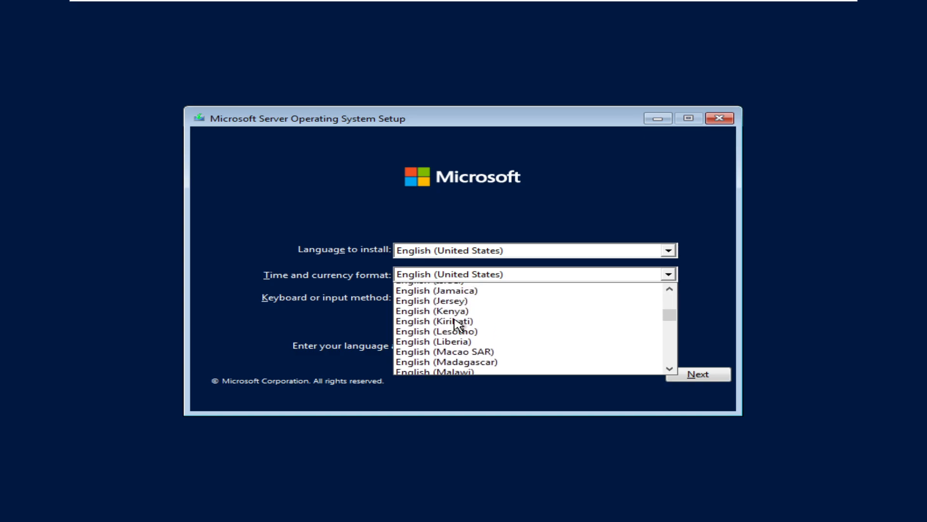
pyautogui.click(456, 298)
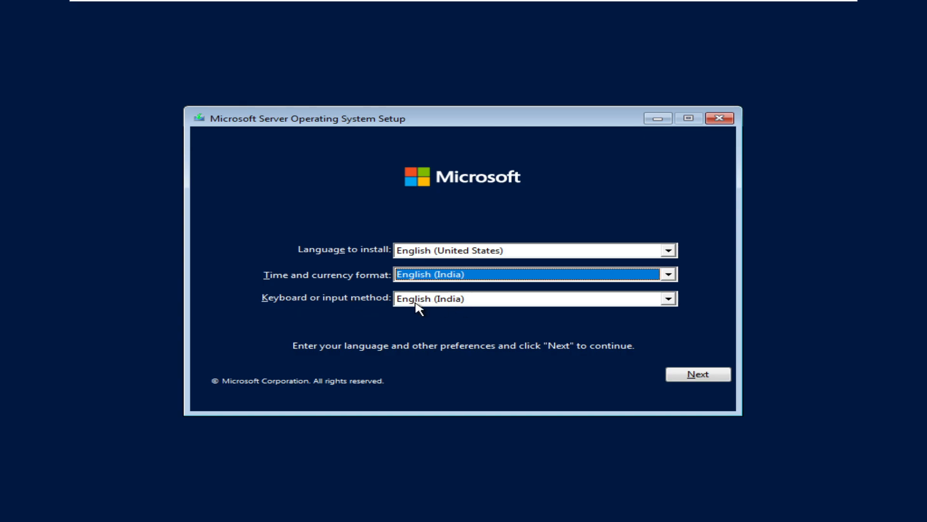
pyautogui.click(696, 376)
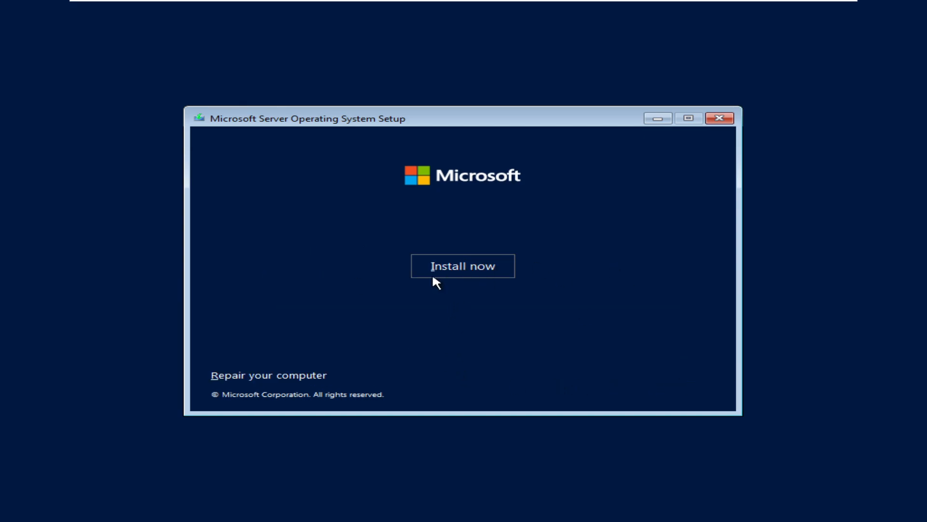
# Start the installation and choose the Windows Server 2022 Datacenter Evaluation (Desktop Experience) edition
pyautogui.click(464, 268)
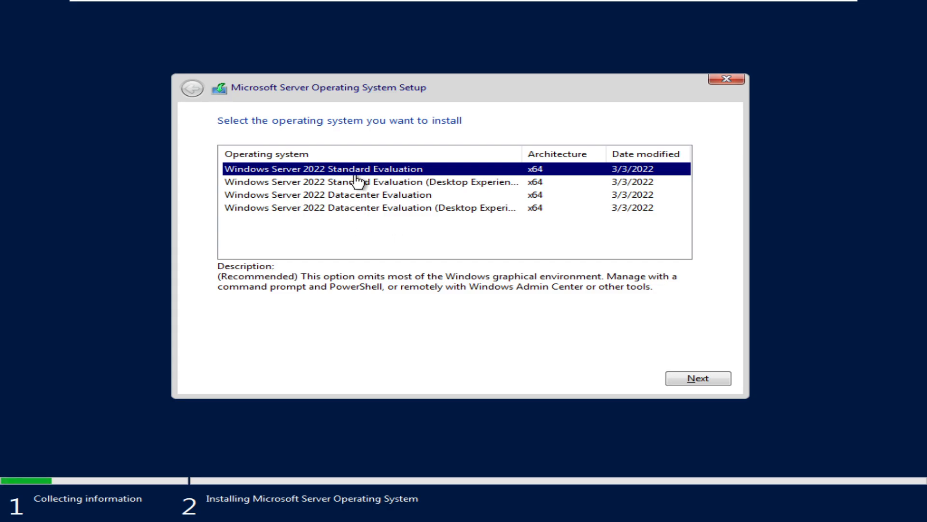
pyautogui.click(352, 209)
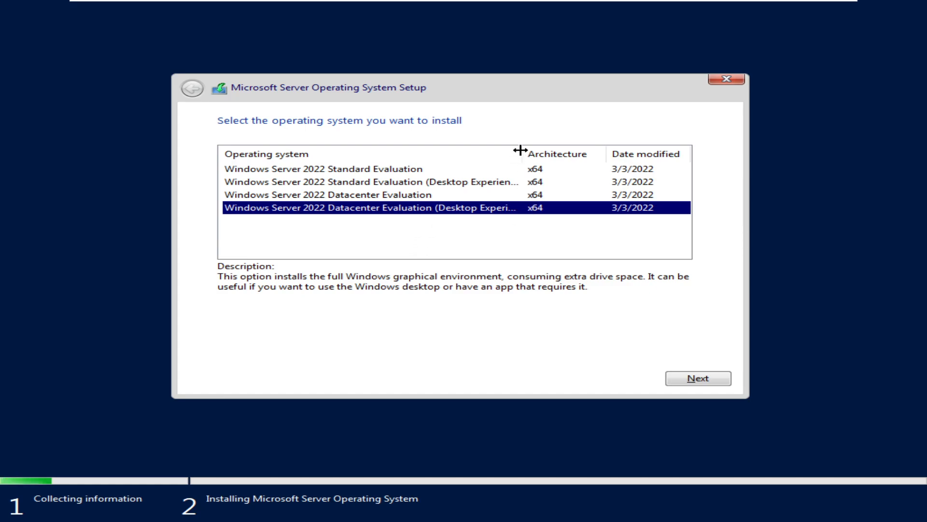
pyautogui.moveTo(521, 151); pyautogui.dragTo(555, 151)
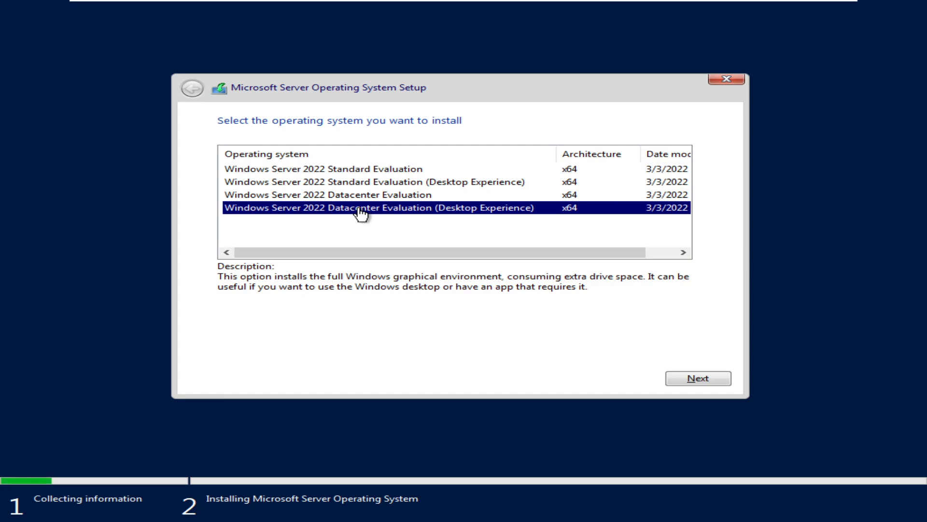
pyautogui.click(689, 380)
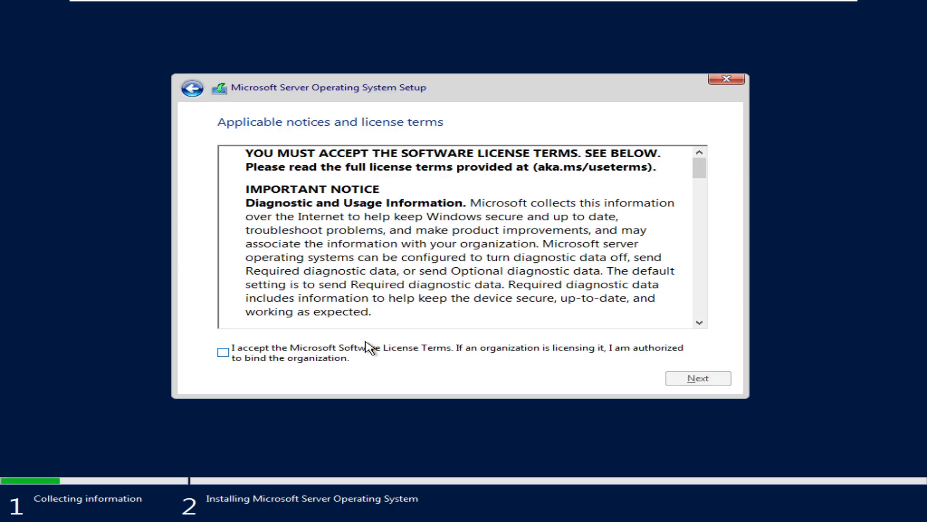
# Accept the Microsoft Software License Terms and choose the Custom installation type
pyautogui.click(224, 352)
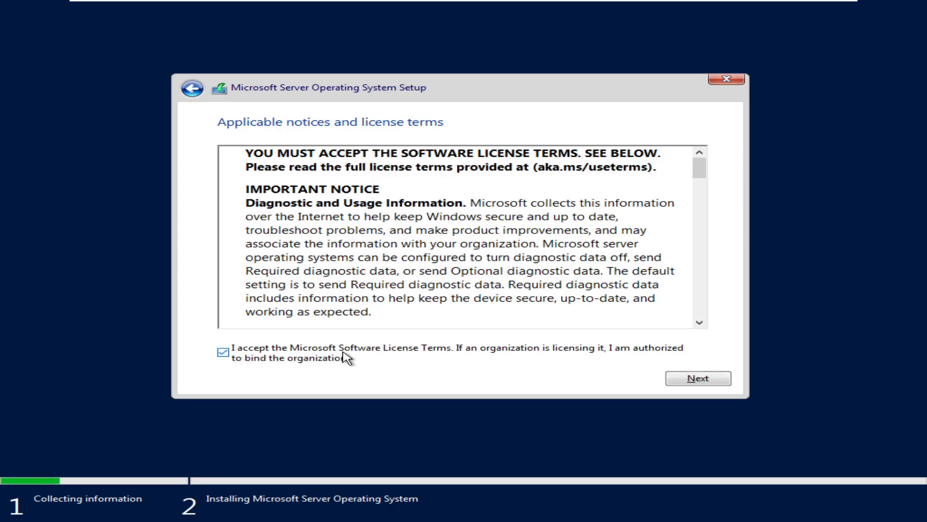
pyautogui.moveTo(700, 169); pyautogui.dragTo(635, 222)
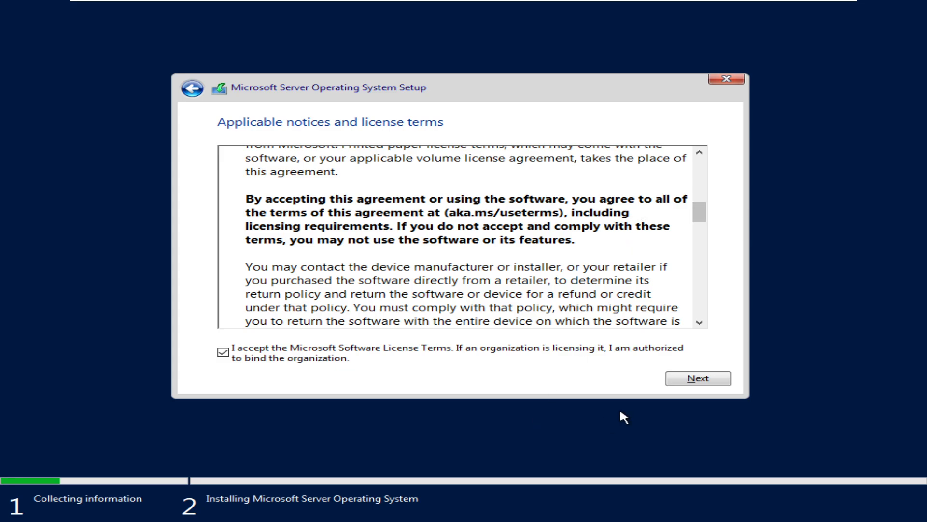
pyautogui.click(681, 381)
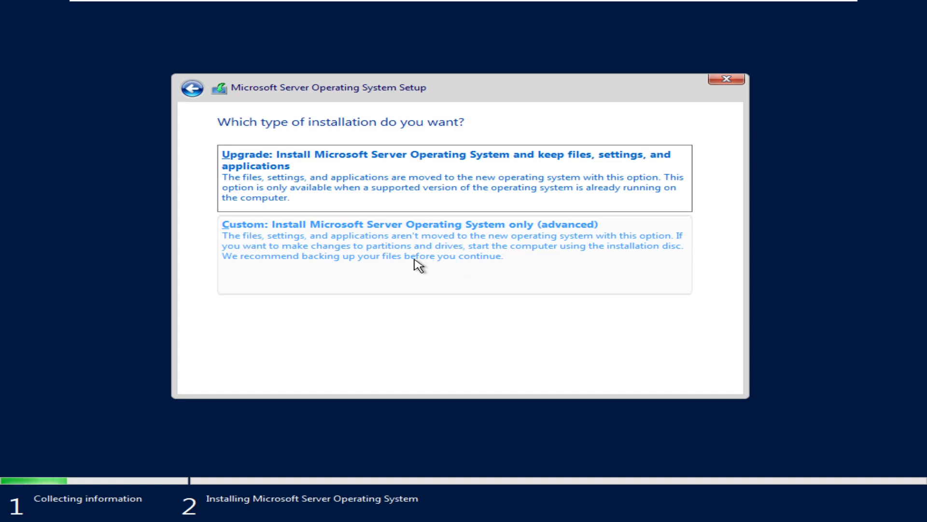
pyautogui.click(265, 245)
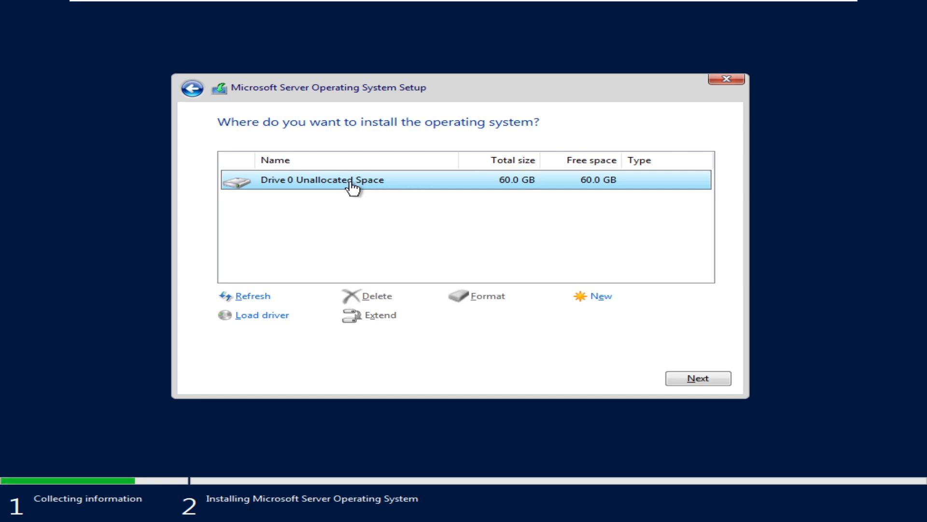
# Create a 10000 MB partition from Drive 0's unallocated space, allowing the additional system partitions
pyautogui.click(601, 300)
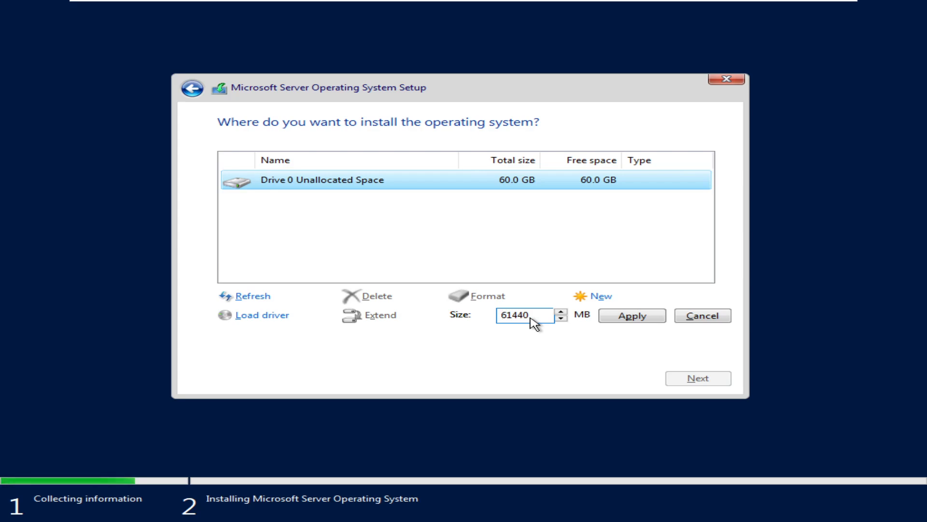
pyautogui.moveTo(532, 320); pyautogui.dragTo(489, 321)
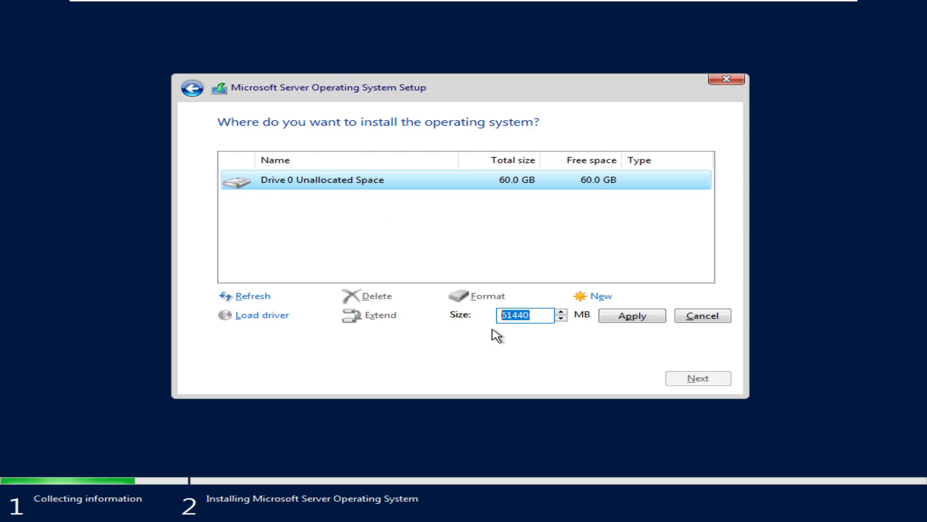
pyautogui.write('10000')
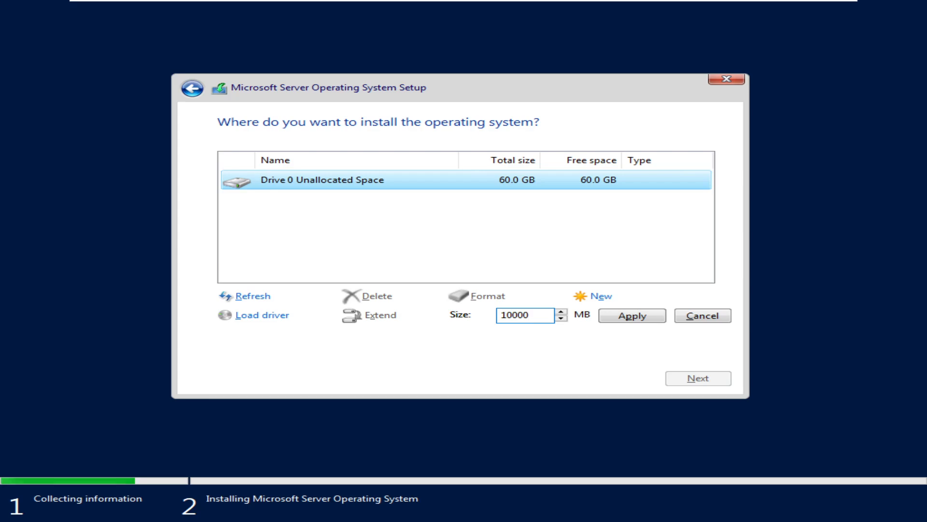
pyautogui.click(631, 316)
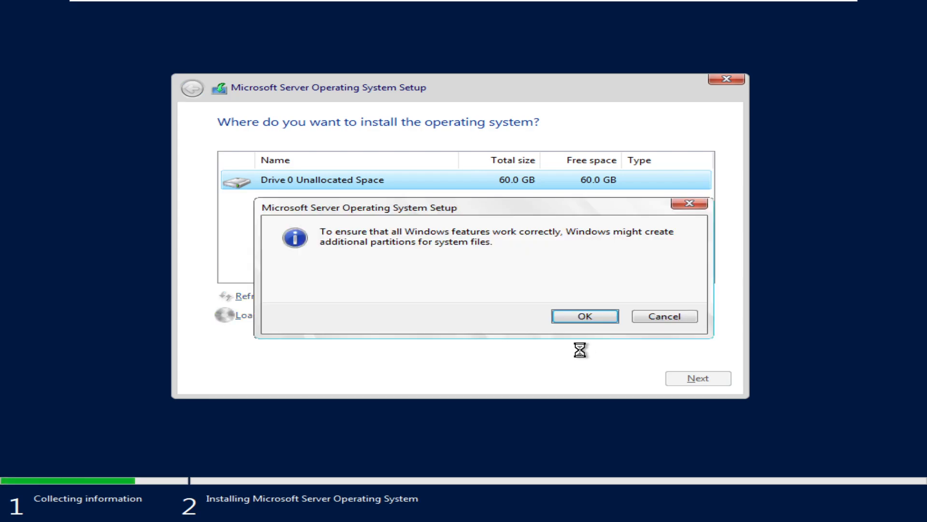
pyautogui.click(598, 316)
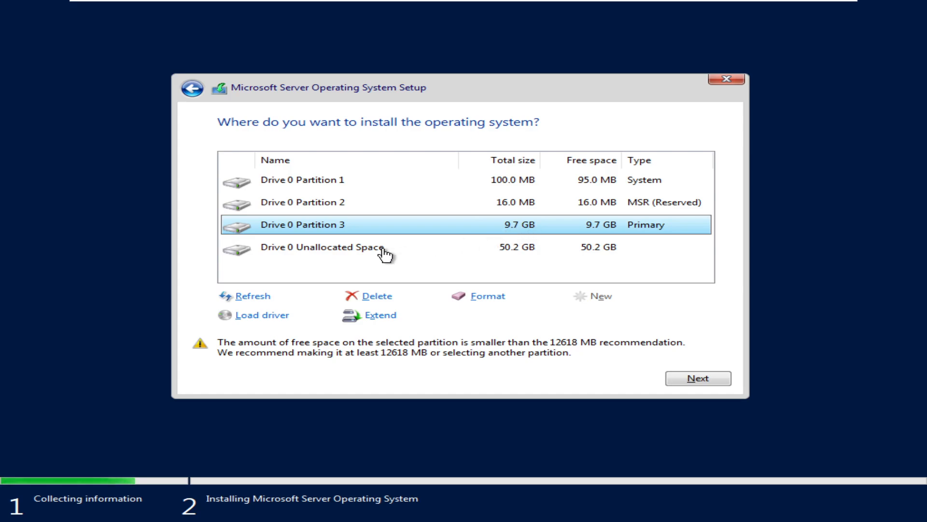
# Create a 19.5 GB primary partition from Drive 0's remaining unallocated space
pyautogui.click(345, 251)
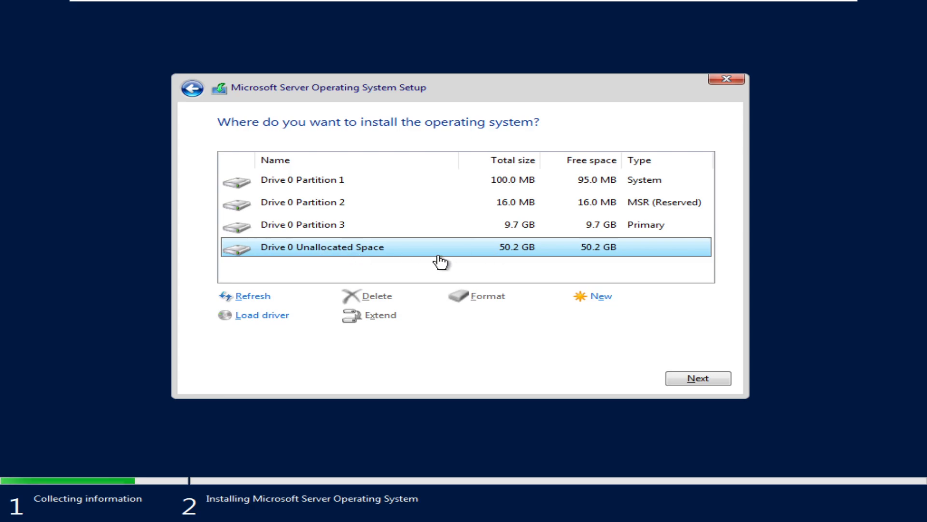
pyautogui.click(602, 296)
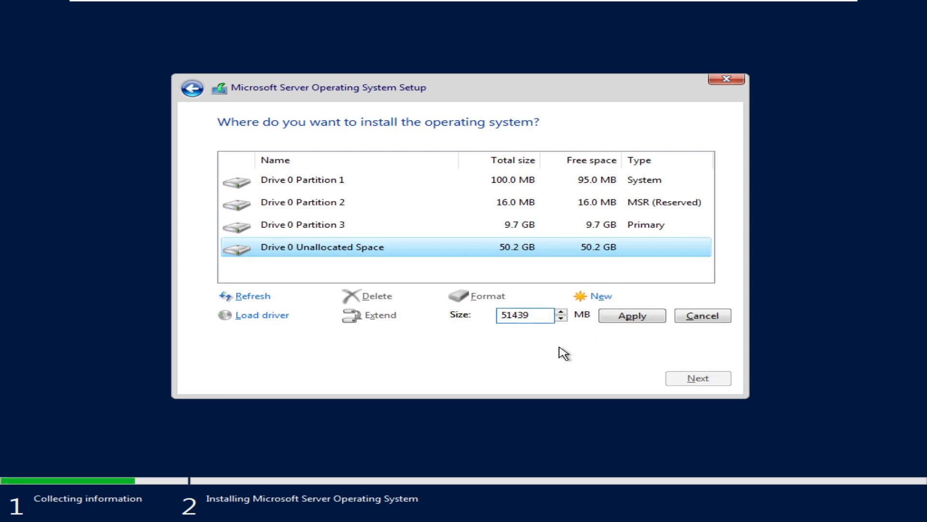
pyautogui.doubleClick(530, 319)
pyautogui.write('20000')
pyautogui.click(633, 316)
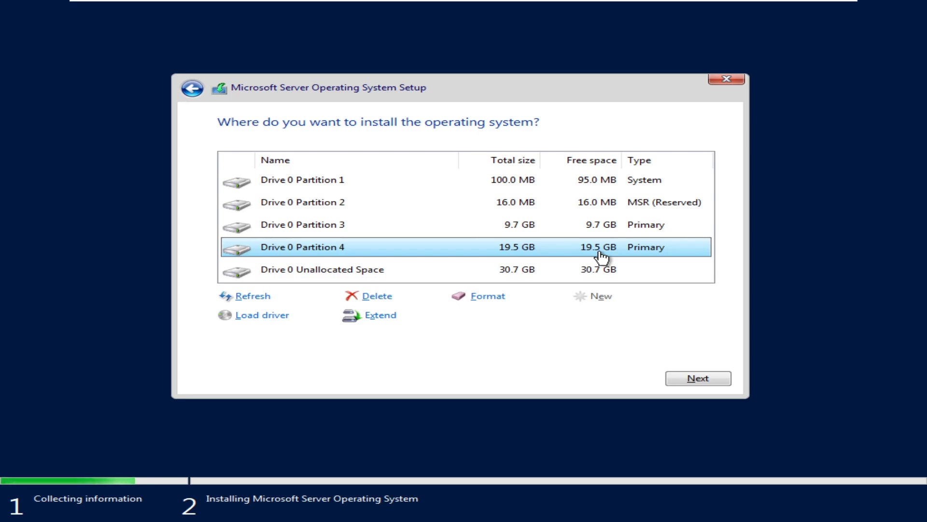
# Delete the 100 MB System partition and the 16 MB MSR (Reserved) partition from Drive 0
pyautogui.click(442, 181)
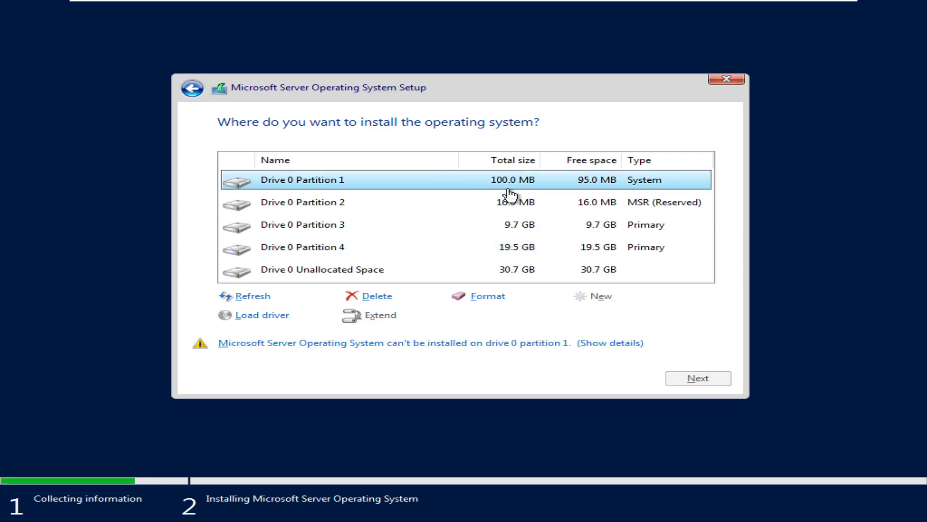
pyautogui.click(387, 296)
pyautogui.click(575, 316)
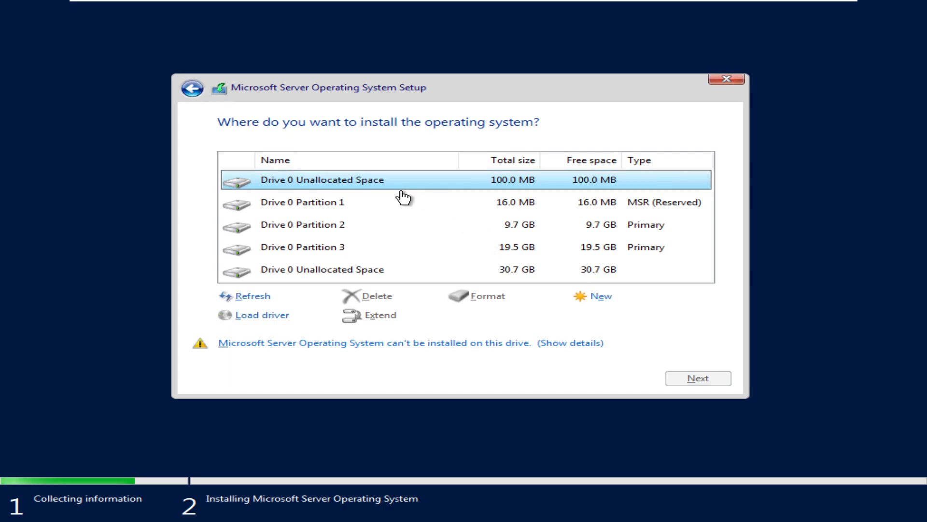
pyautogui.click(363, 202)
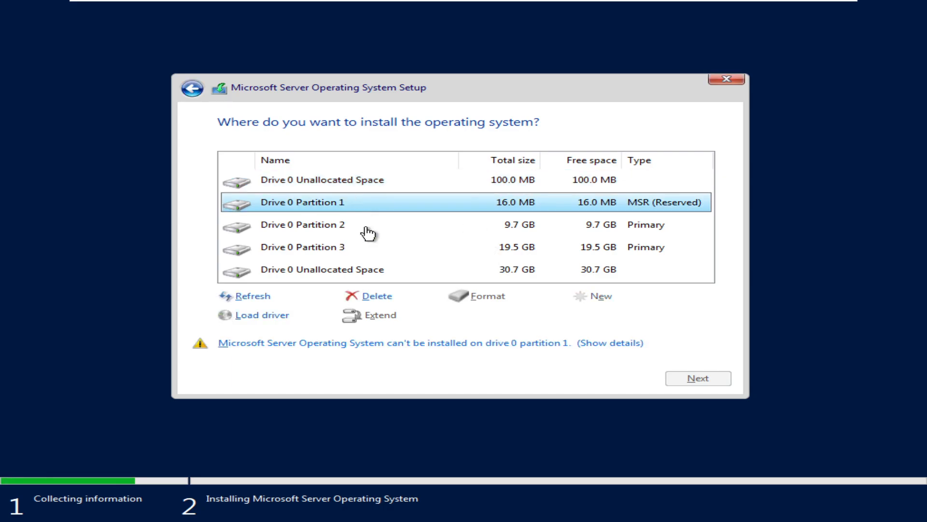
pyautogui.click(384, 297)
pyautogui.click(584, 315)
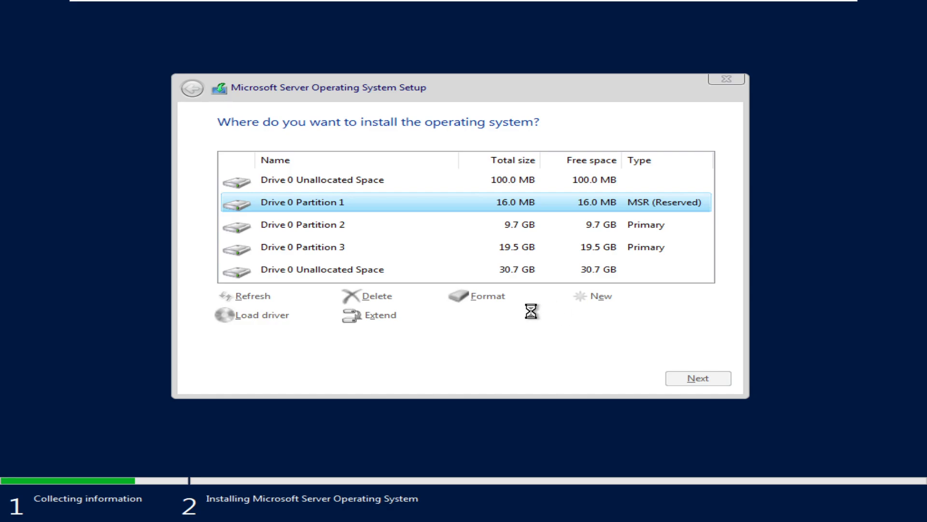
# Delete the 9.7 GB and 19.5 GB primary partitions and start installing on Drive 0's unallocated space
pyautogui.click(344, 211)
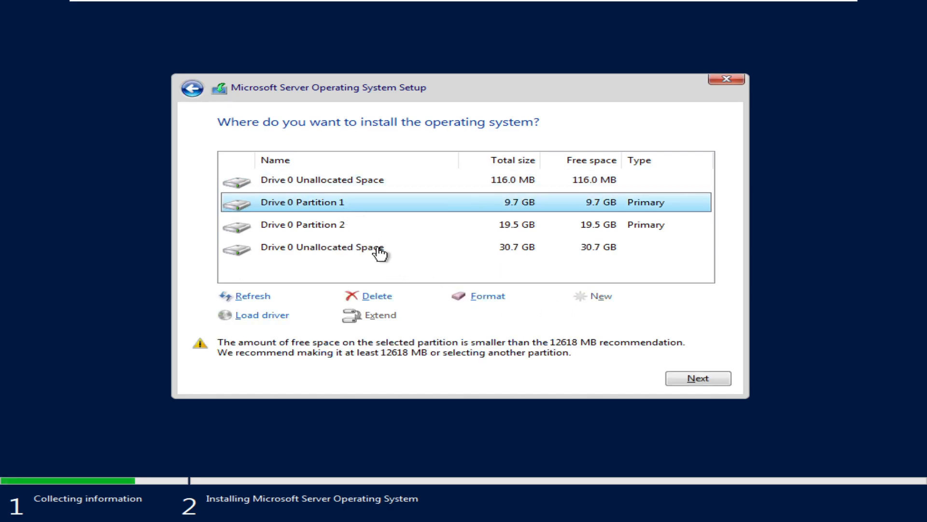
pyautogui.click(381, 296)
pyautogui.click(584, 315)
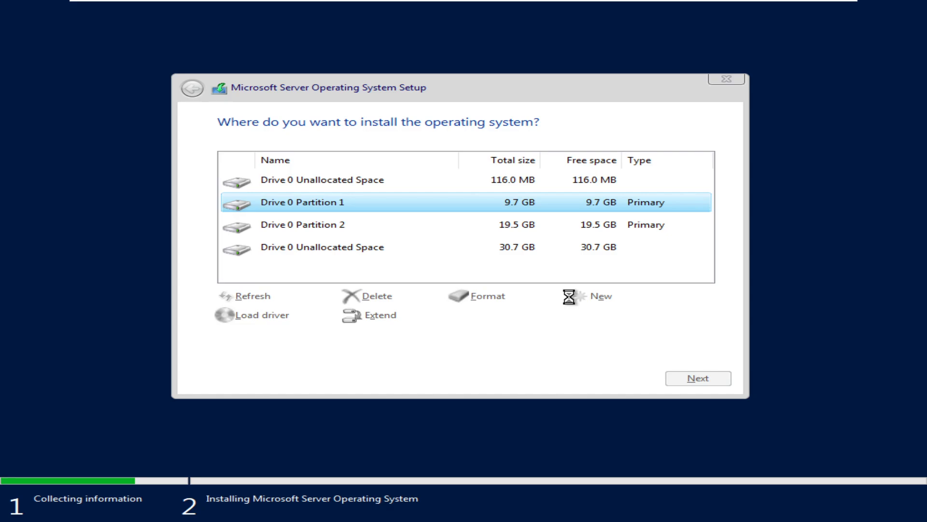
pyautogui.click(339, 204)
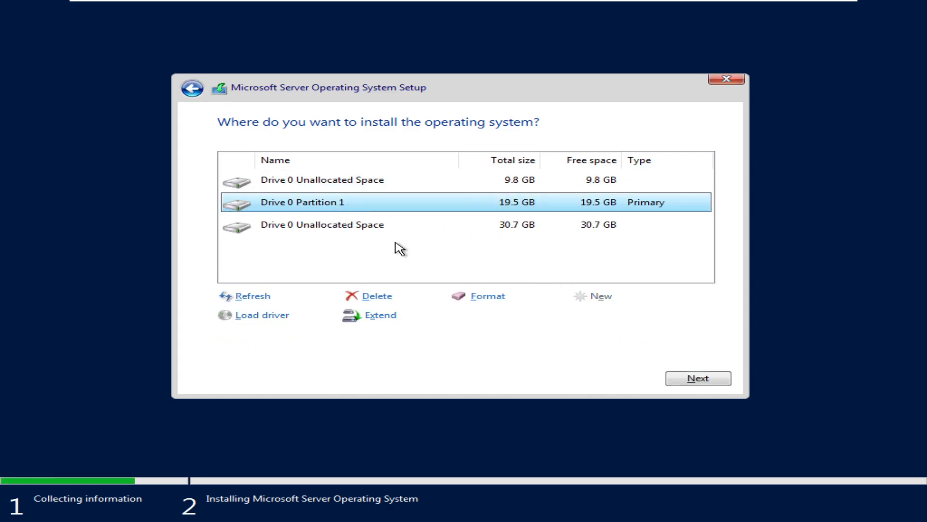
pyautogui.click(381, 296)
pyautogui.click(583, 315)
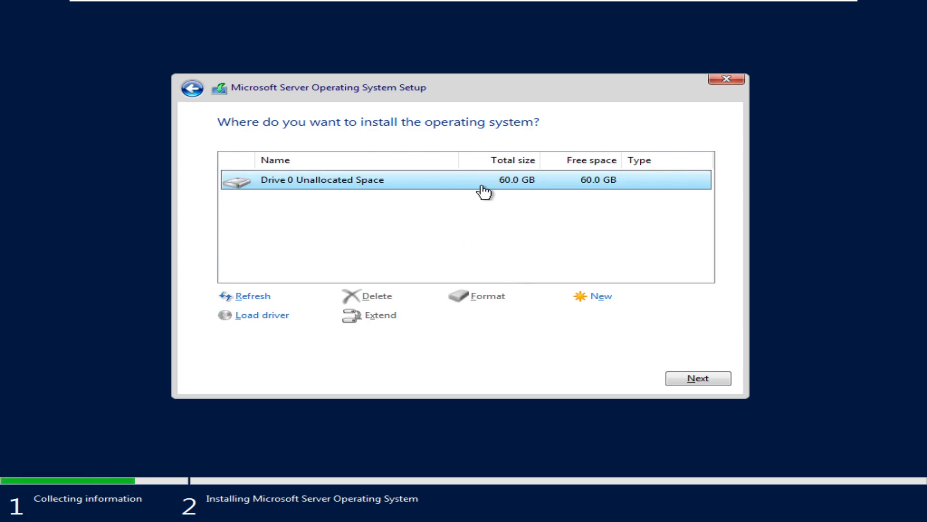
pyautogui.click(709, 380)
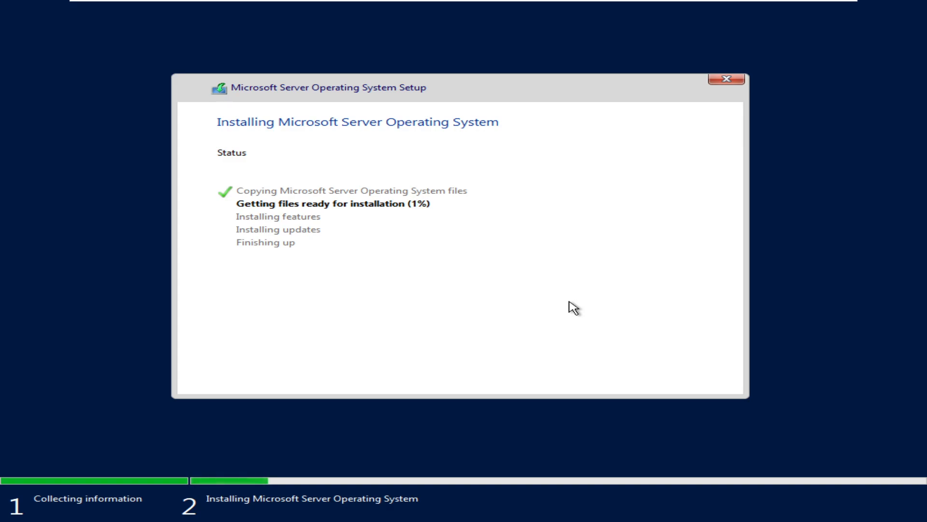
pyautogui.moveTo(449, 10)
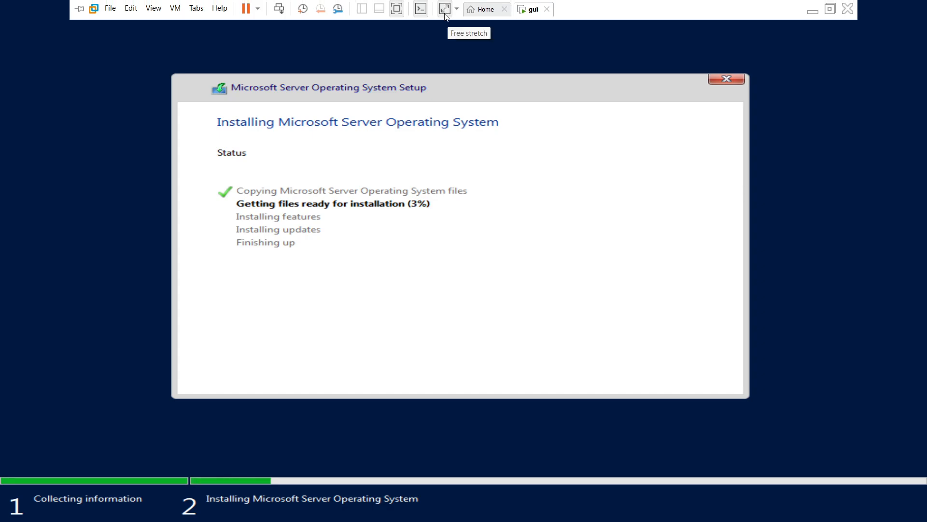
pyautogui.click(397, 8)
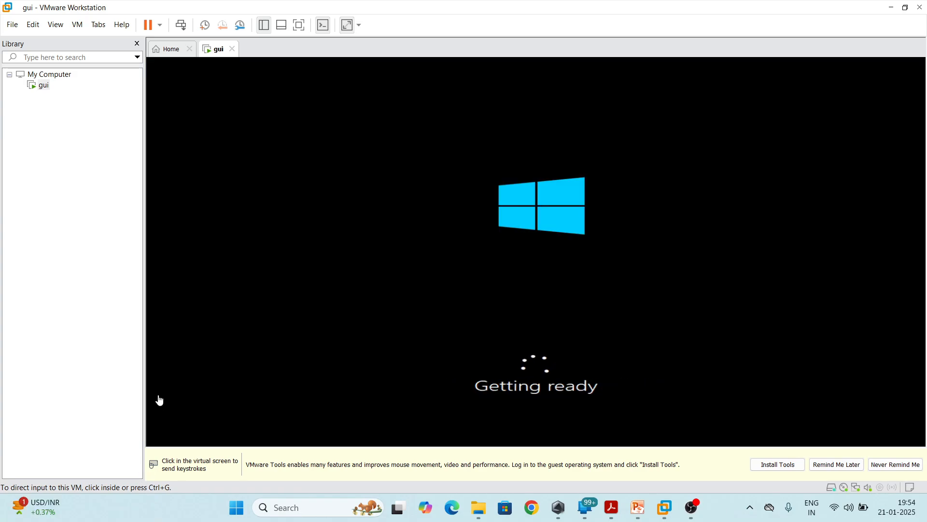
pyautogui.click(299, 24)
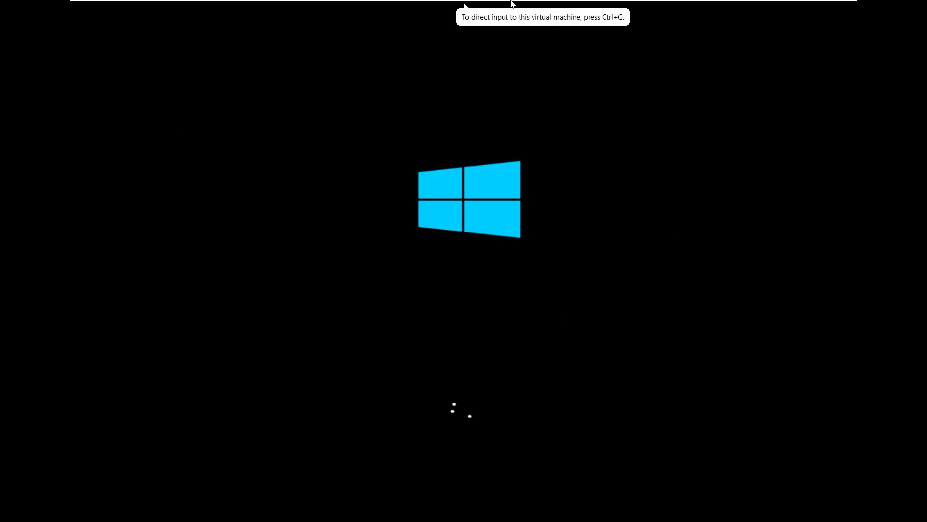
pyautogui.moveTo(509, 4)
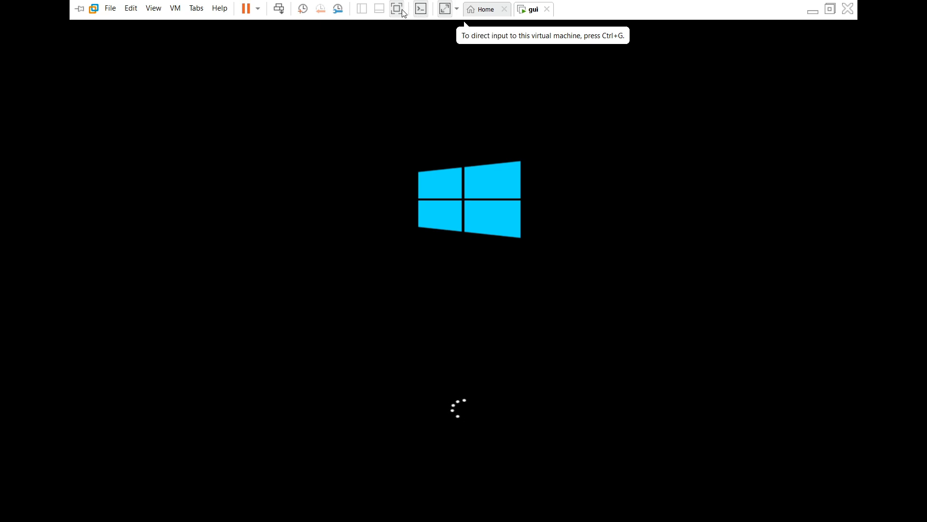
pyautogui.click(398, 10)
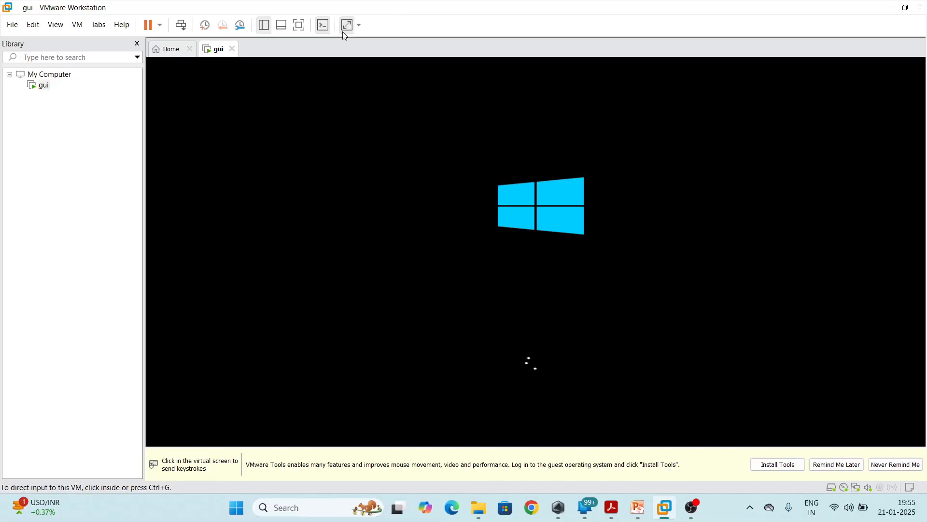
pyautogui.click(298, 25)
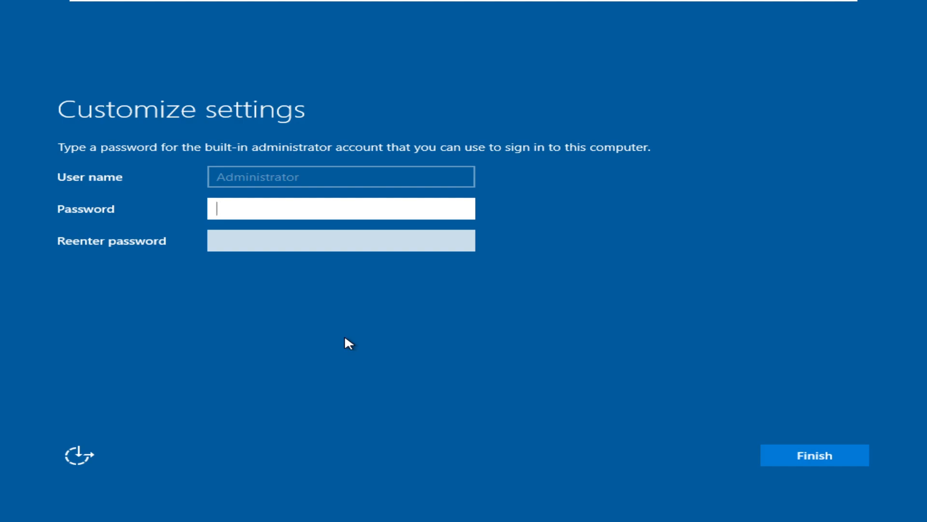
# Enter and re-enter a password for the built-in Administrator account and finish the Customize settings page
pyautogui.write('••••••••••')
pyautogui.click(458, 212)
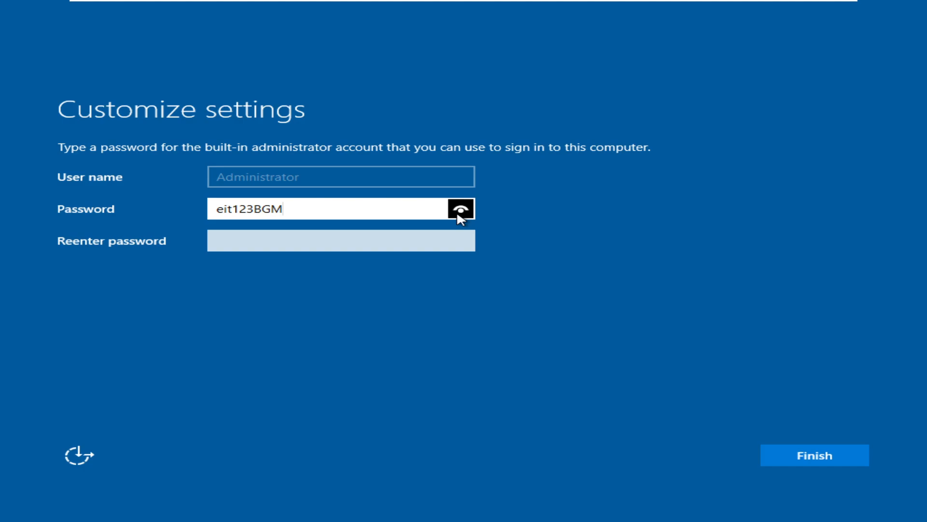
pyautogui.click(378, 245)
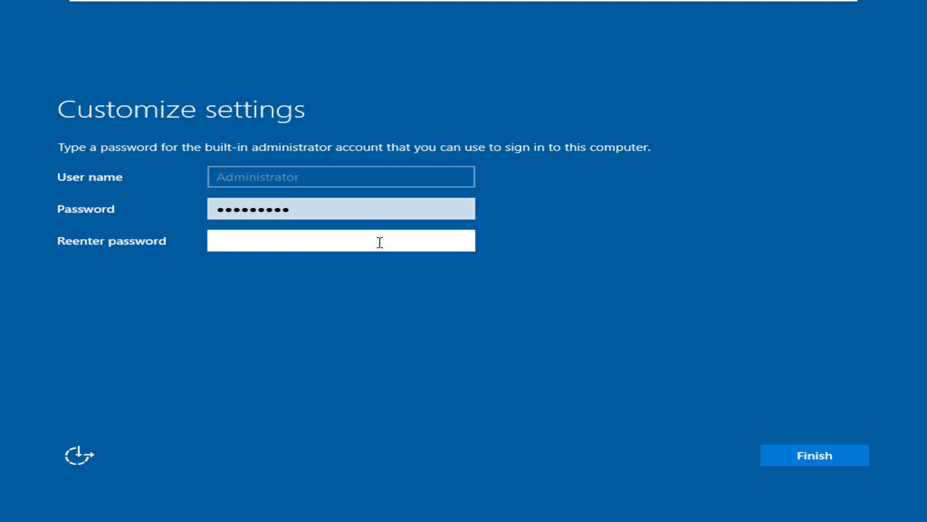
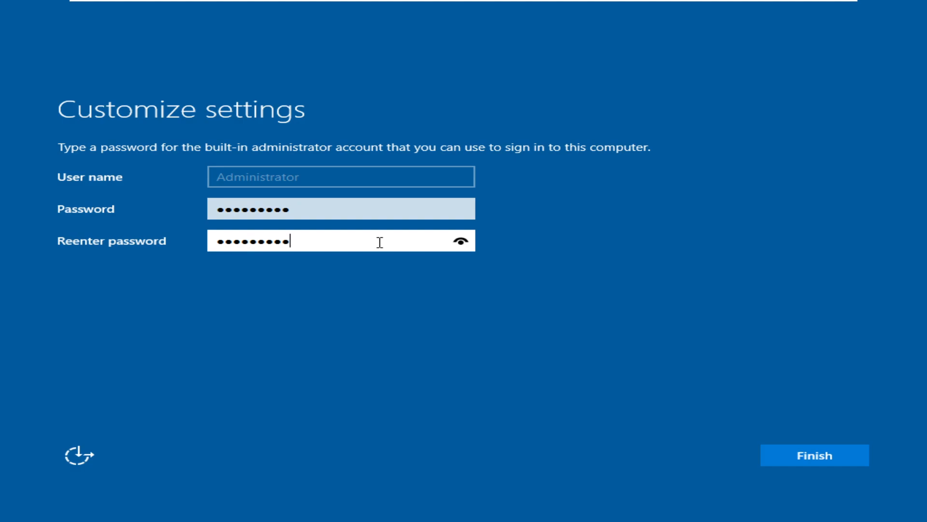
pyautogui.click(773, 454)
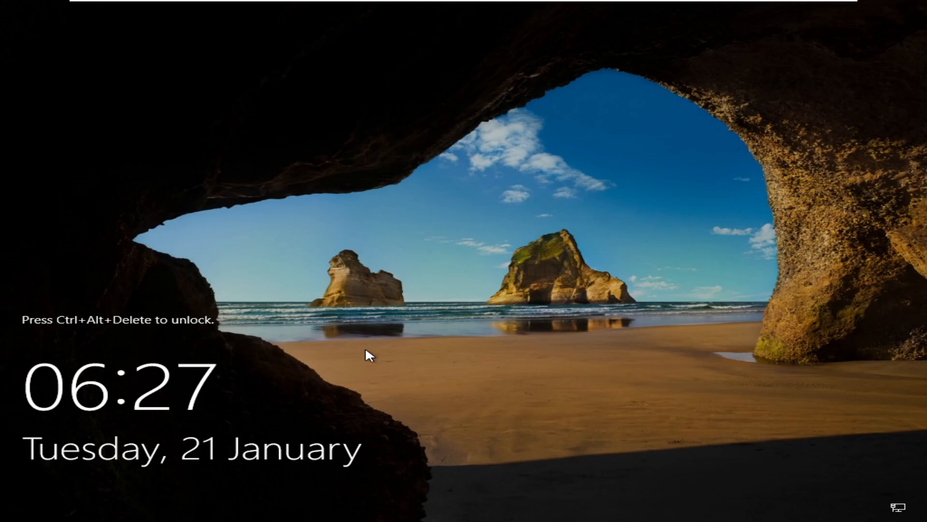
# Unlock the server and sign in as Administrator with the account password
pyautogui.hotkey('ctrl', 'alt', 'Delete')
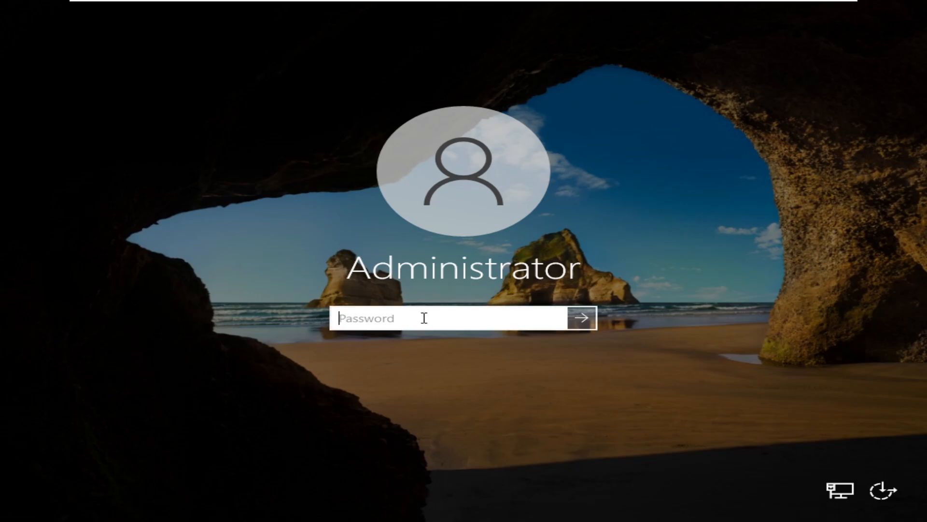
pyautogui.write('••••••••••')
pyautogui.press('Return')
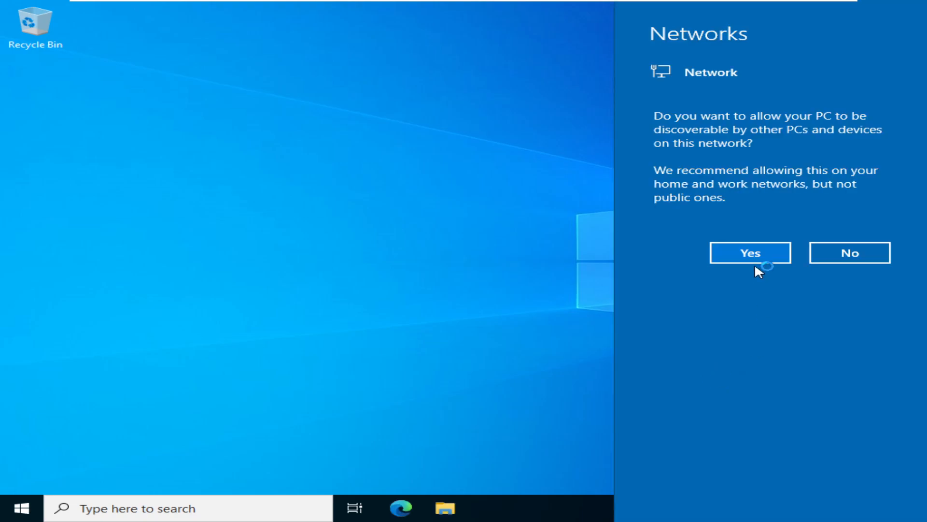
# Allow the server to be discoverable on the network and permanently dismiss the Windows Admin Center message in Server Manager
pyautogui.click(752, 254)
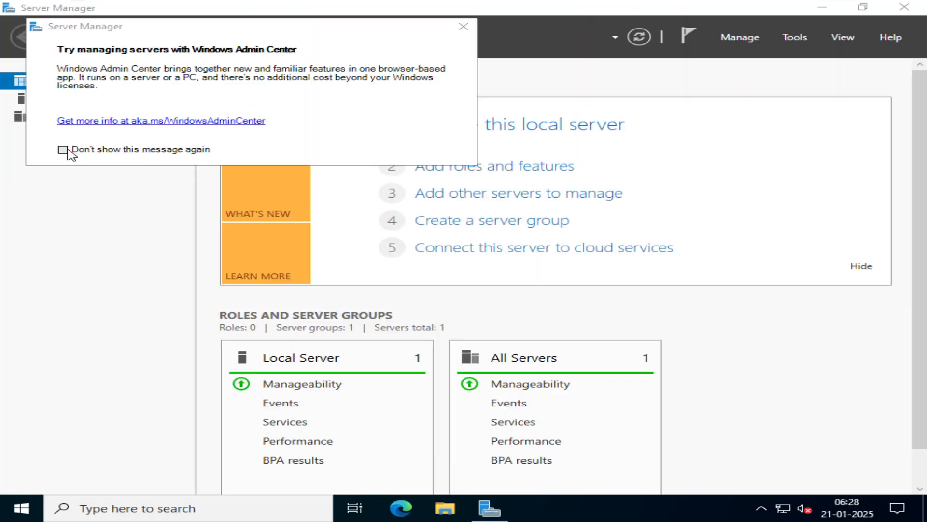
pyautogui.click(62, 149)
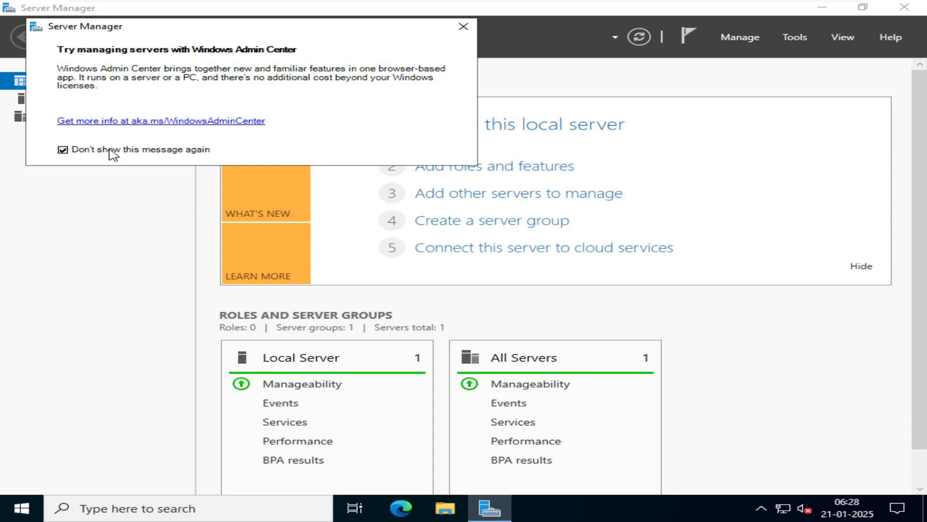
pyautogui.click(463, 27)
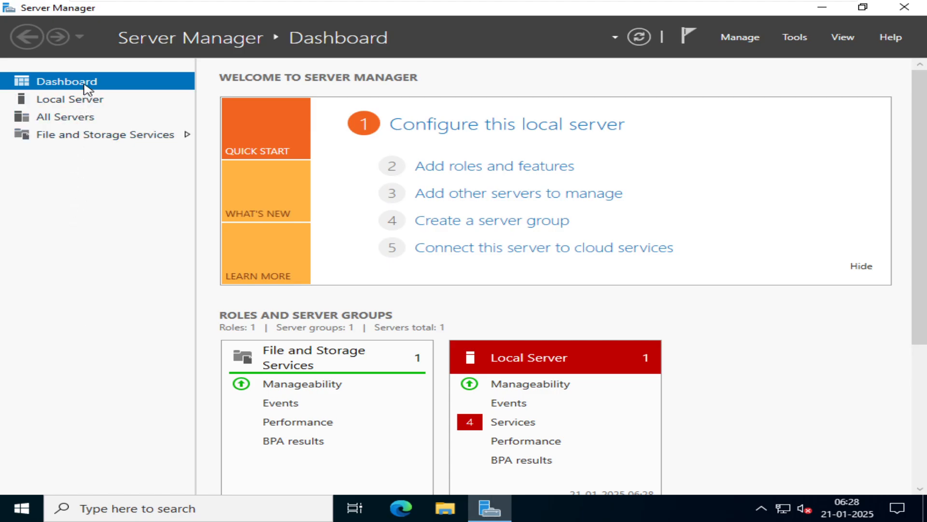
# Examine the Local Server properties in Server Manager, including the columns beyond the visible area
pyautogui.click(89, 103)
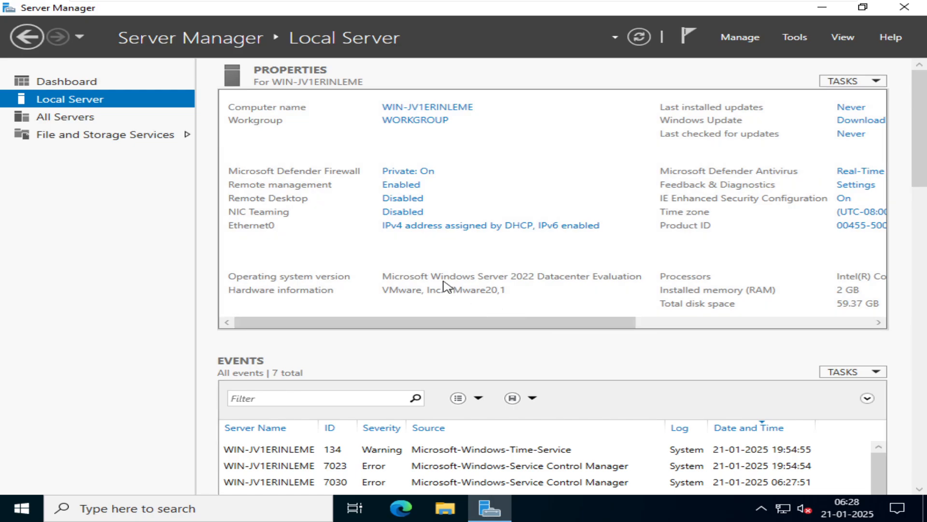
pyautogui.moveTo(589, 321); pyautogui.dragTo(744, 317)
pyautogui.moveTo(668, 325); pyautogui.dragTo(454, 315)
# Switch to PowerPoint, present the Post Installation tasks slide, and return to the gui virtual machine in VMware Workstation
pyautogui.moveTo(528, 5)
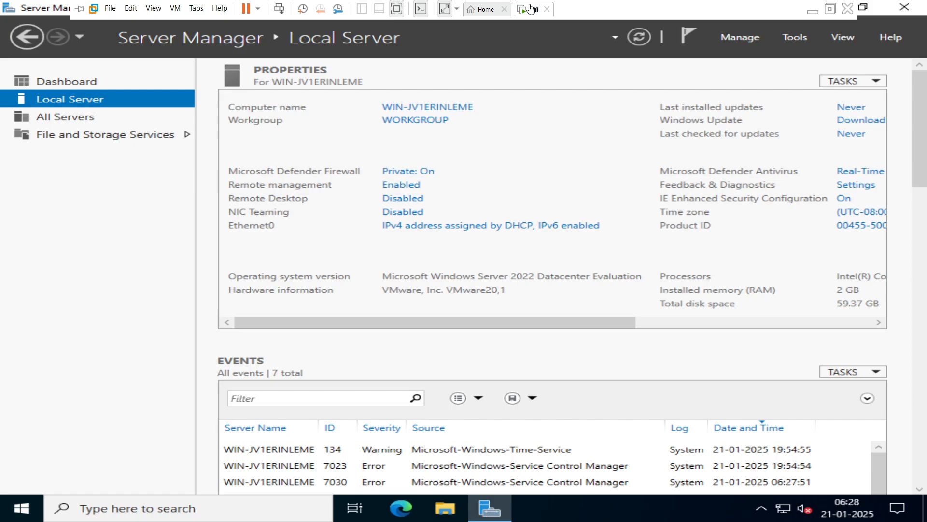
pyautogui.click(397, 10)
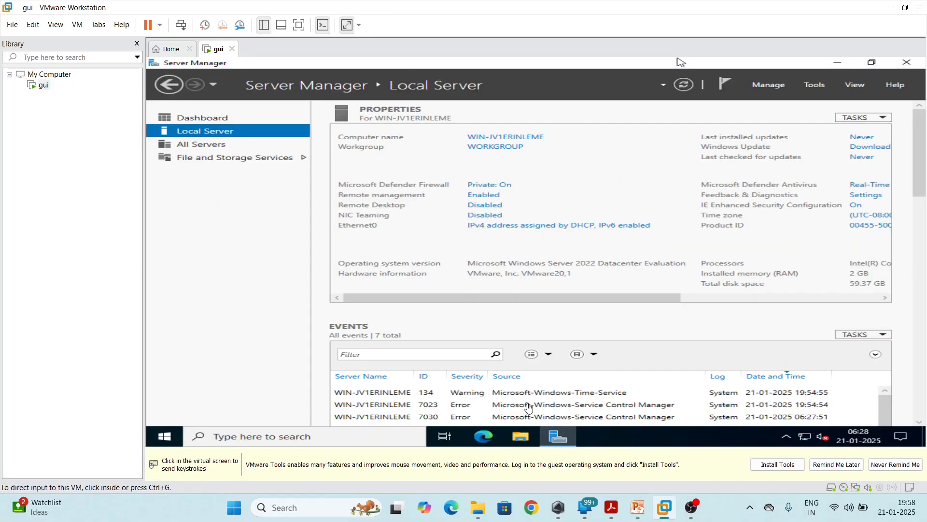
pyautogui.click(628, 491)
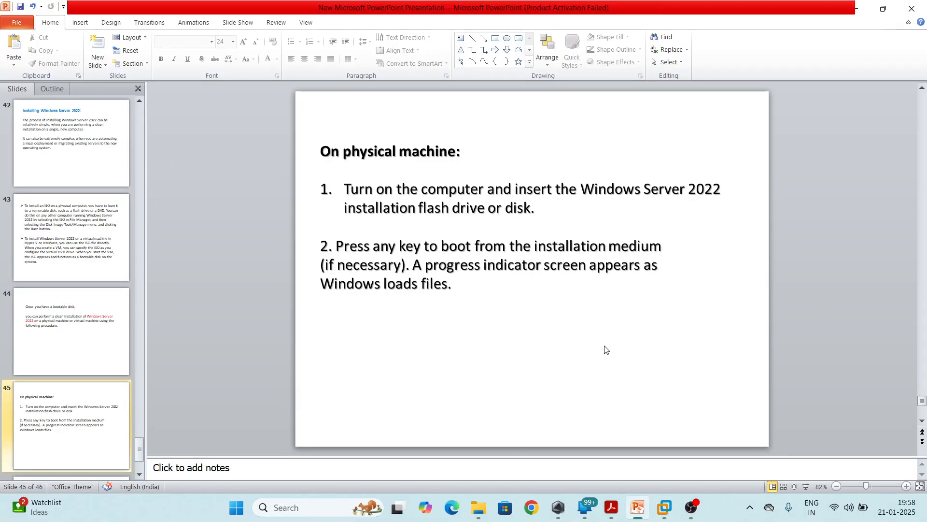
pyautogui.scroll(-1, 606, 349)
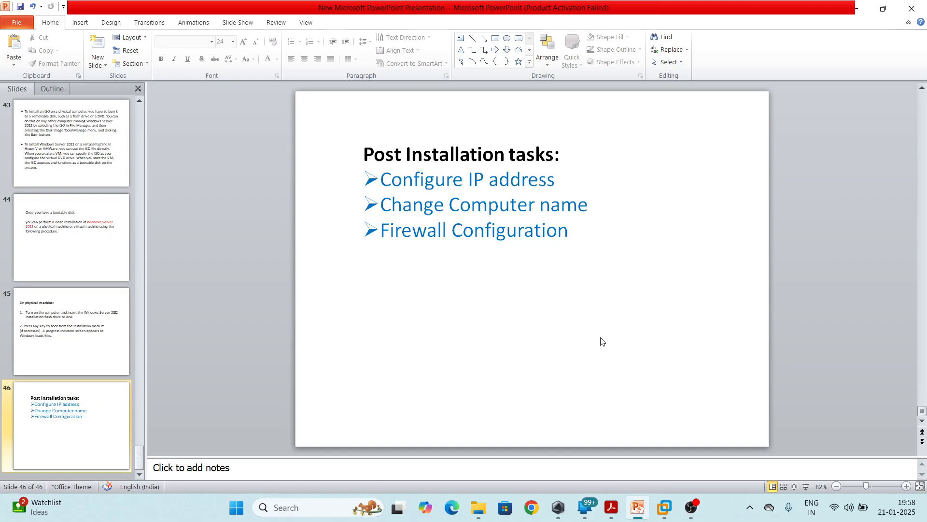
pyautogui.hotkey('shift', 'F5')
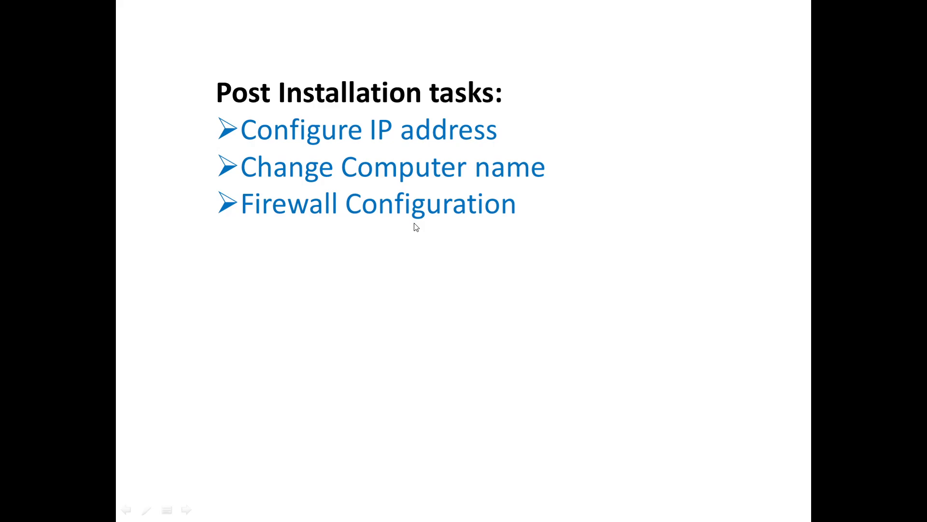
pyautogui.hotkey('alt', 'Tab')
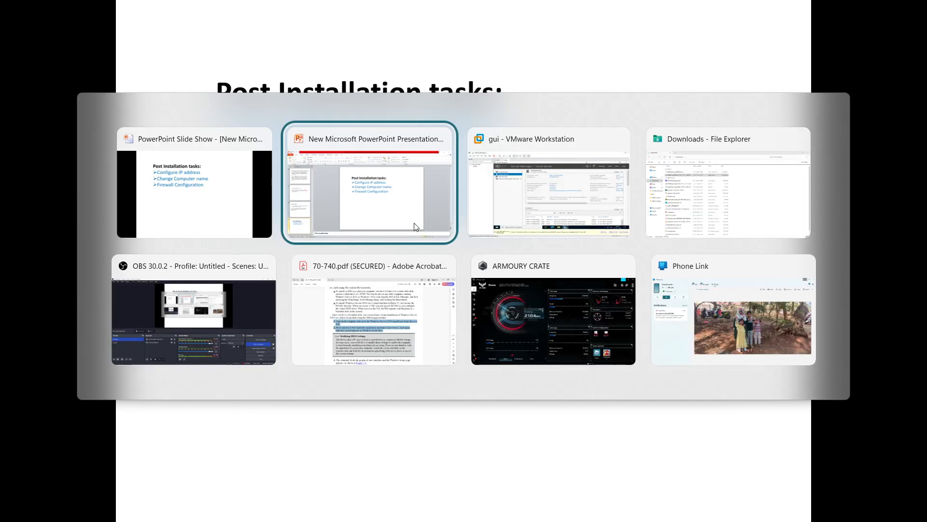
pyautogui.hotkey('alt', 'Tab')
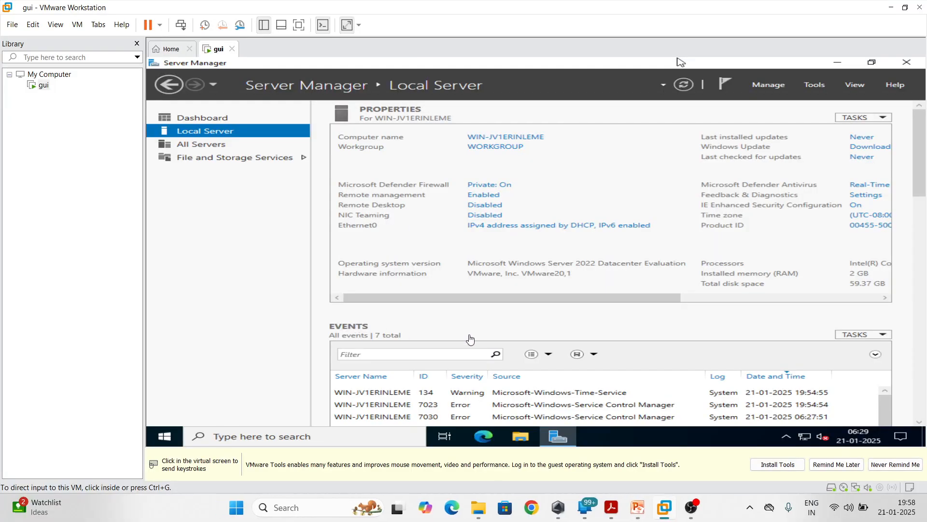
# Show the virtual machine in full screen and open the Internet Protocol Version 4 (TCP/IPv4) properties of the Ethernet0 adapter
pyautogui.click(299, 25)
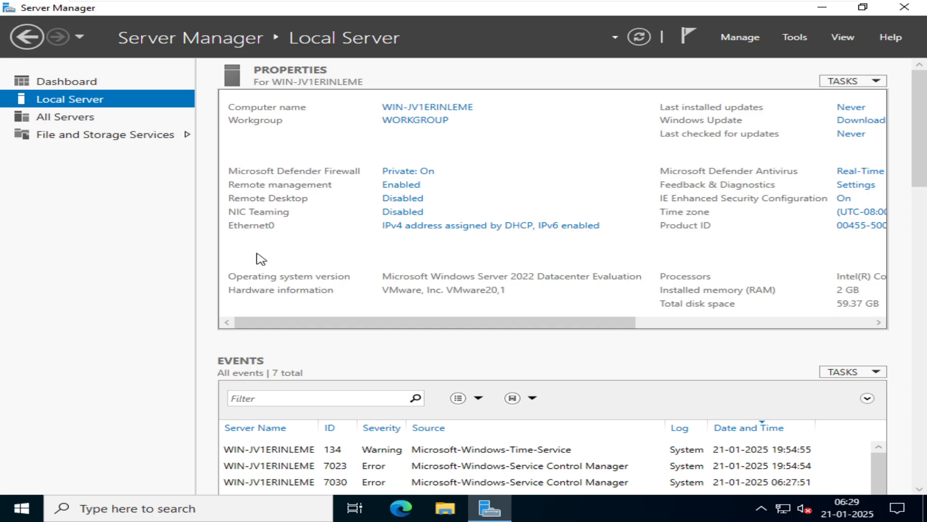
pyautogui.click(415, 226)
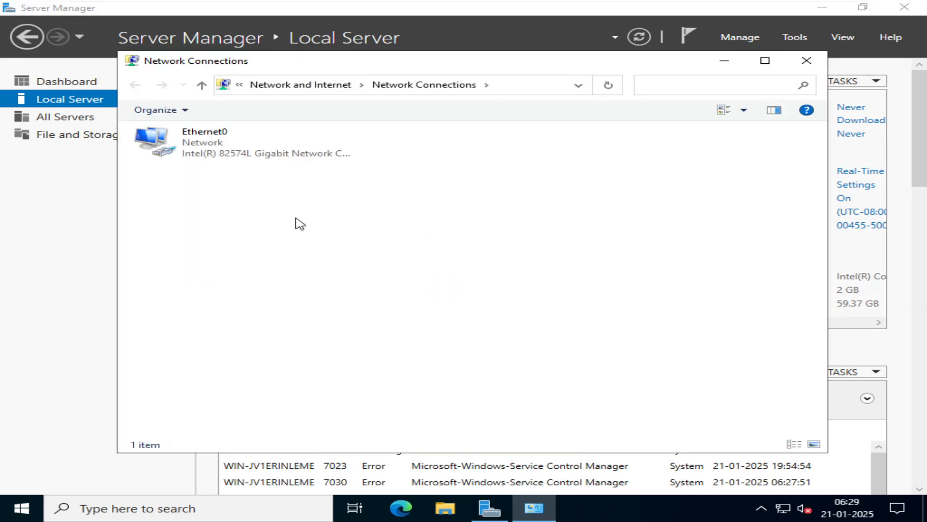
pyautogui.doubleClick(228, 158)
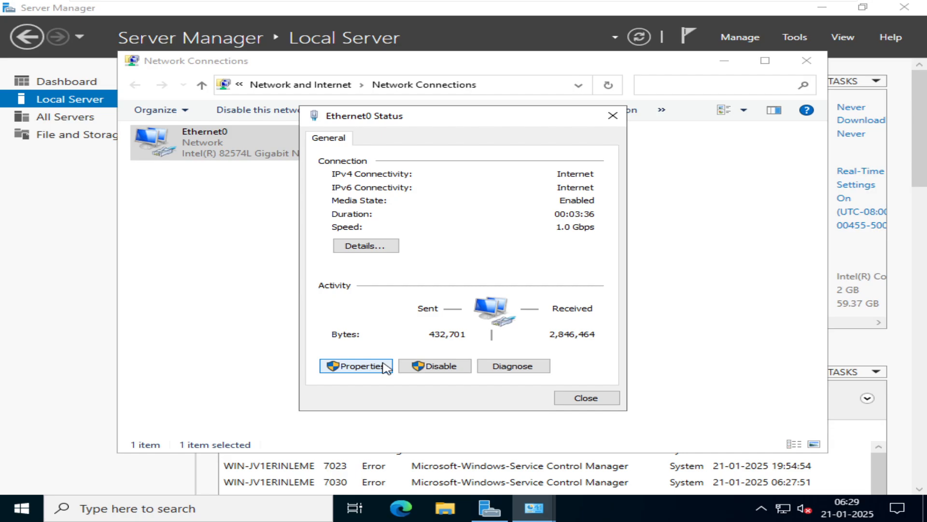
pyautogui.click(356, 366)
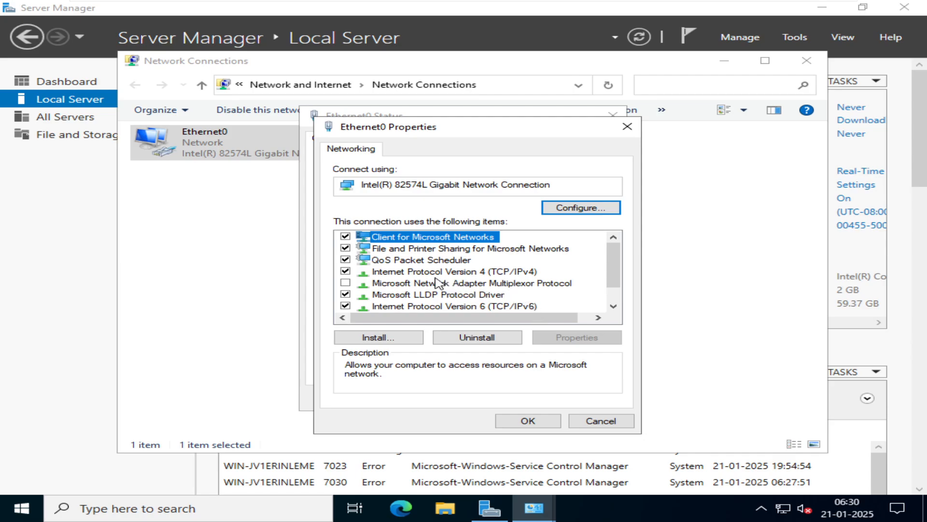
pyautogui.click(493, 273)
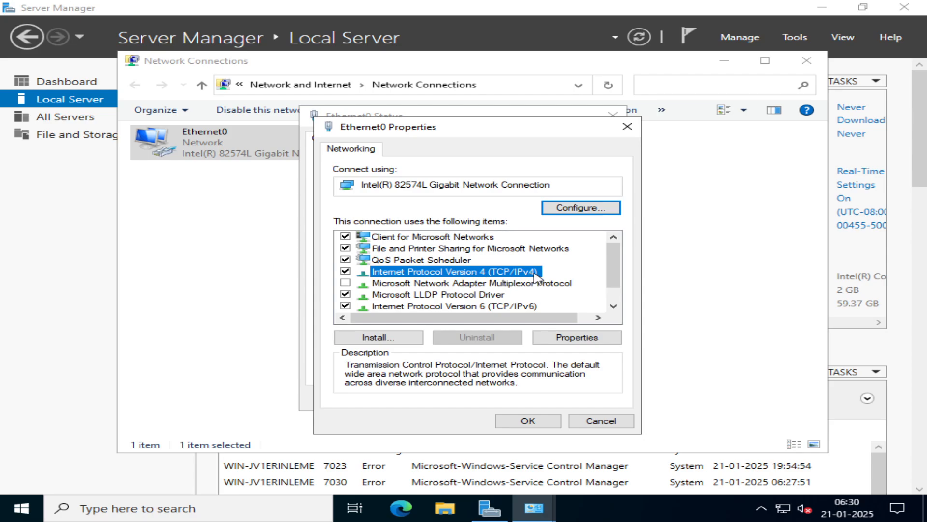
pyautogui.click(580, 337)
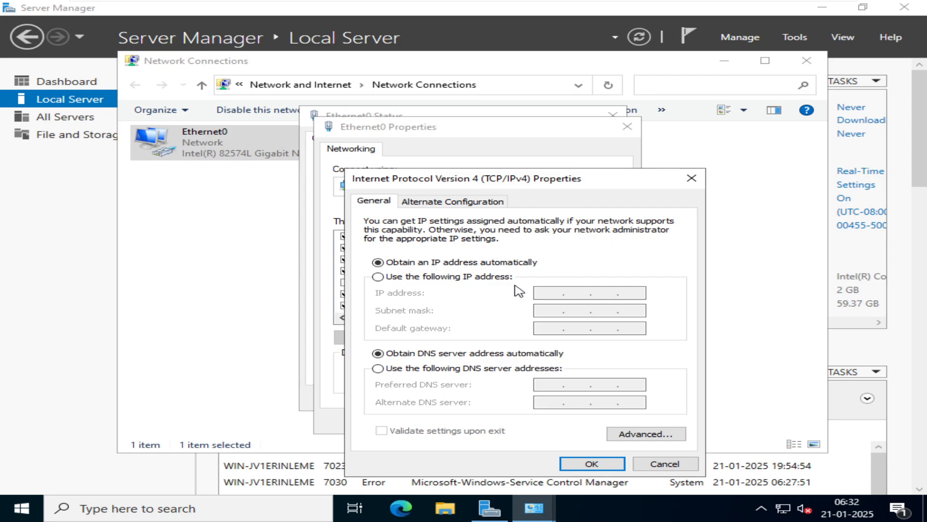
# Assign Ethernet0 the static IP address 192.168.1.1 with subnet mask 255.255.255.0
pyautogui.click(410, 278)
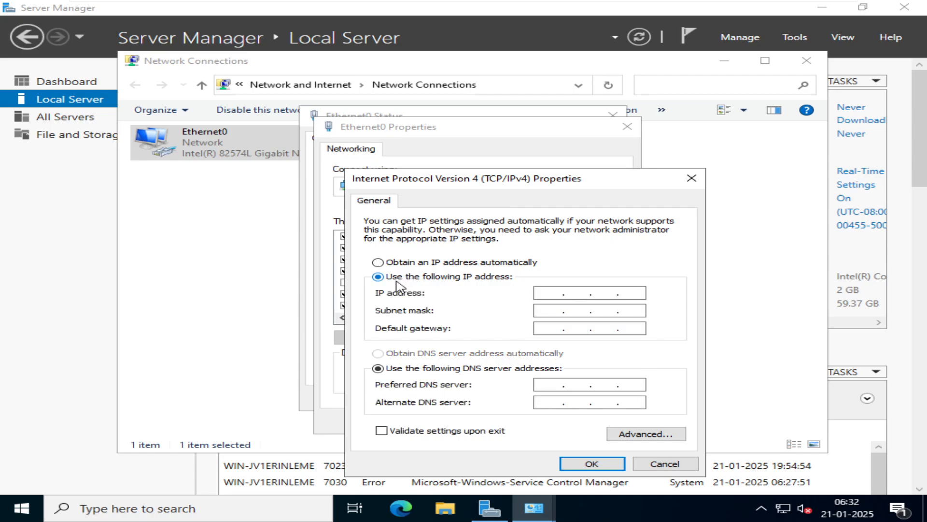
pyautogui.click(548, 293)
pyautogui.press('End')
pyautogui.press('Left')
pyautogui.press('Home')
pyautogui.write('192167')
pyautogui.press('BackSpace')
pyautogui.write('81.1')
pyautogui.press('Tab')
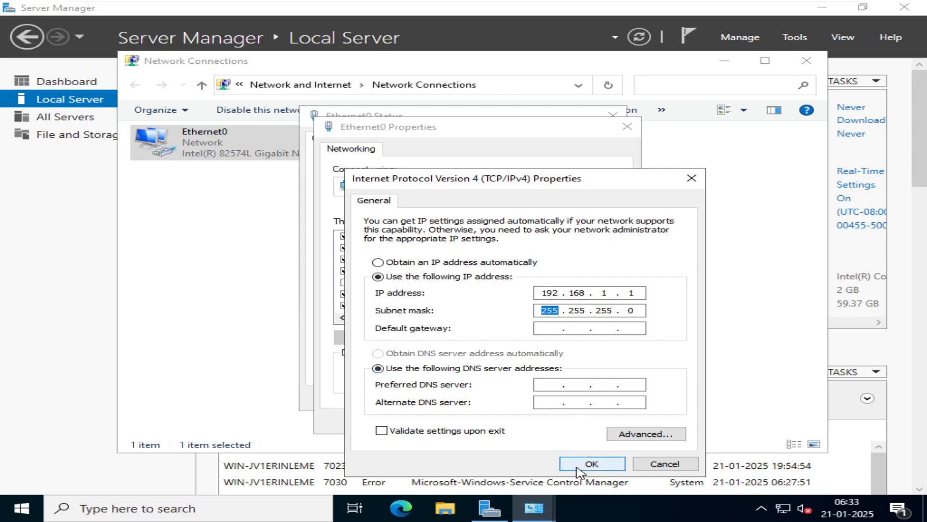
# Confirm the IPv4 settings, close all the network connection windows, and refresh Server Manager
pyautogui.click(590, 464)
pyautogui.click(528, 420)
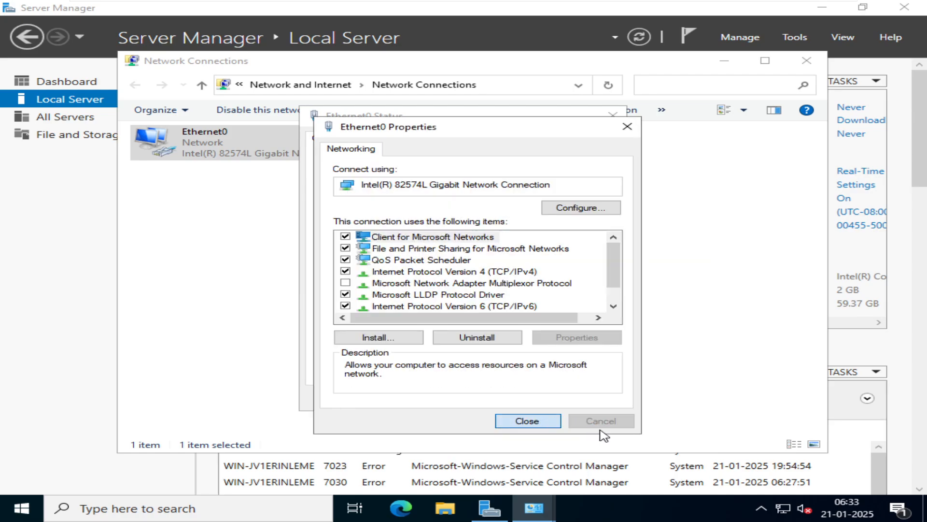
pyautogui.click(598, 401)
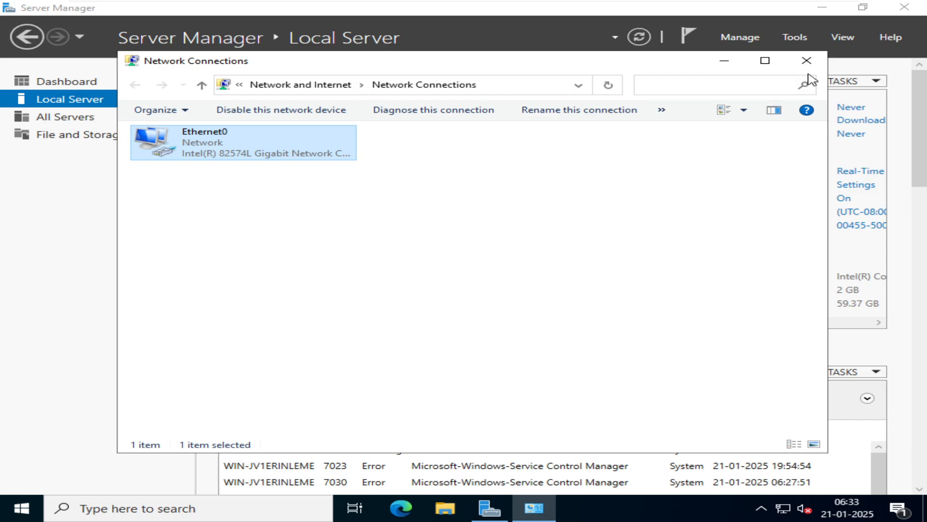
pyautogui.click(806, 60)
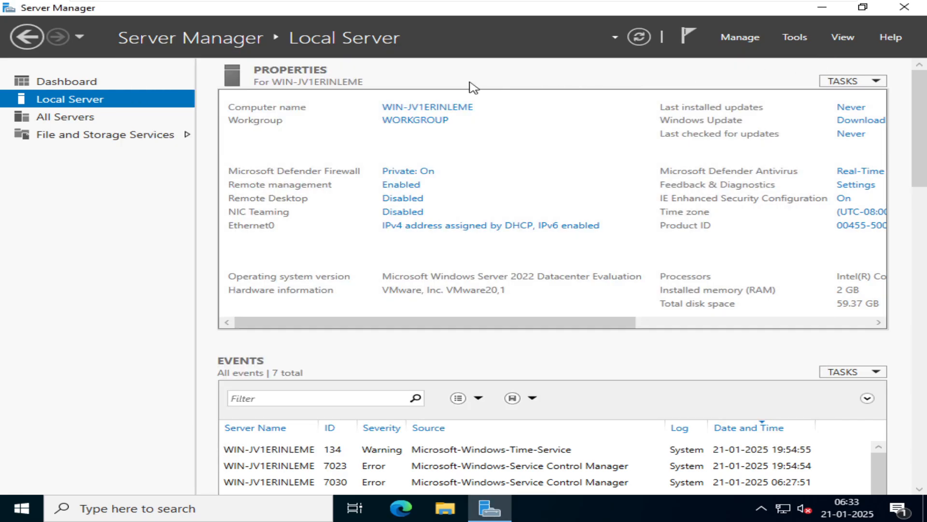
pyautogui.click(647, 34)
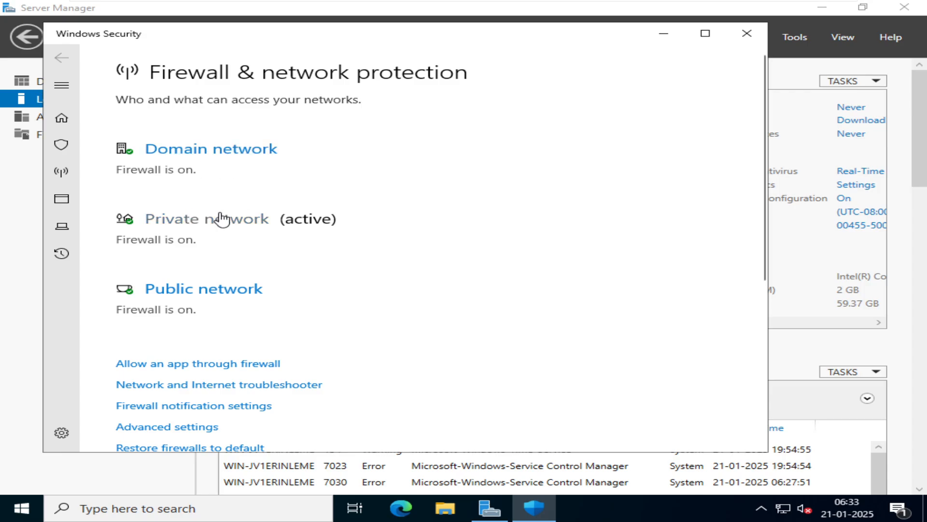
# Turn off Microsoft Defender Firewall for the domain network and the private network
pyautogui.click(239, 153)
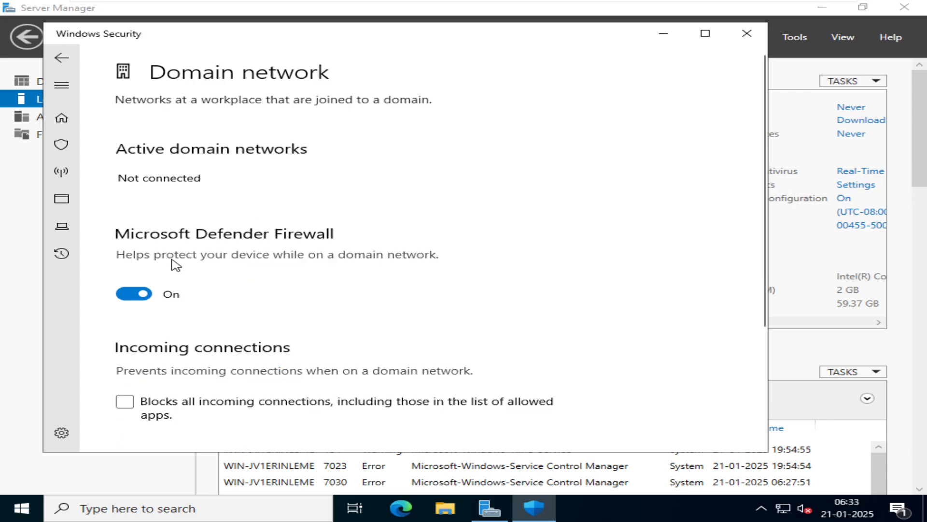
pyautogui.click(145, 293)
pyautogui.click(62, 58)
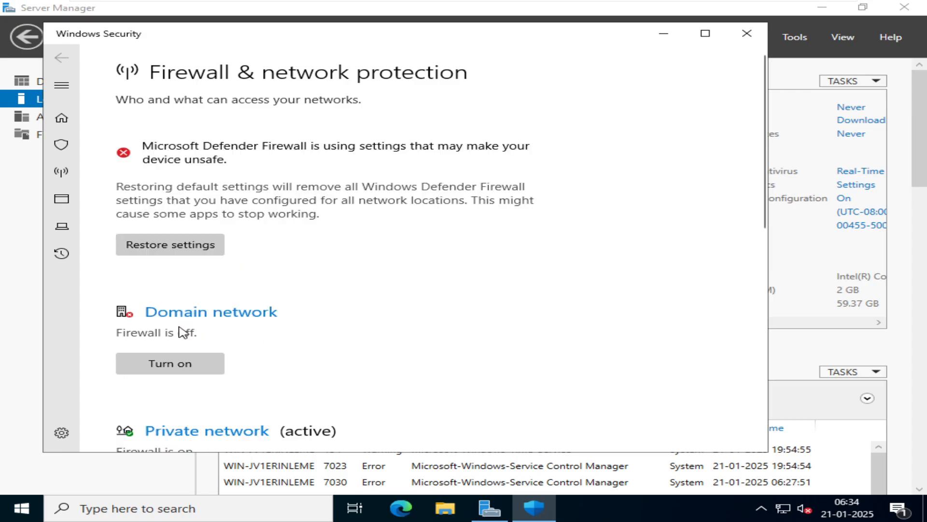
pyautogui.scroll(-2, 282, 267)
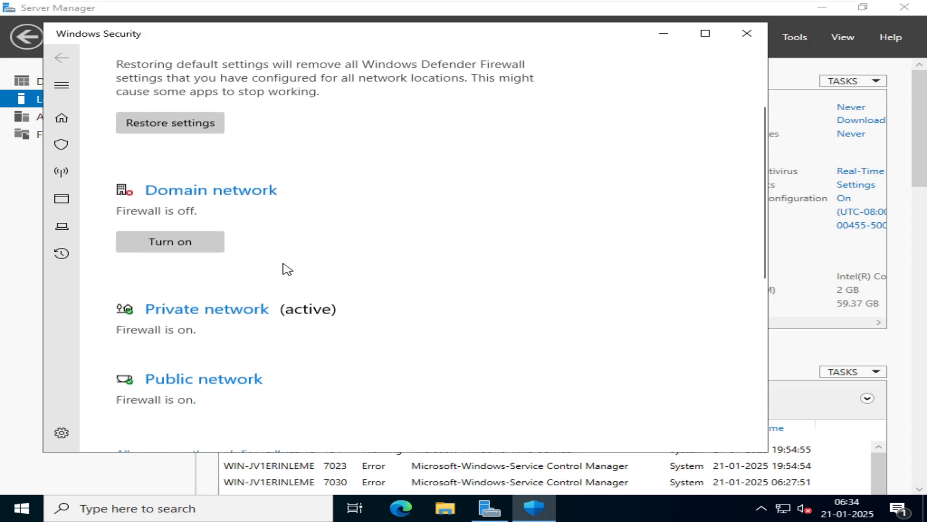
pyautogui.click(238, 313)
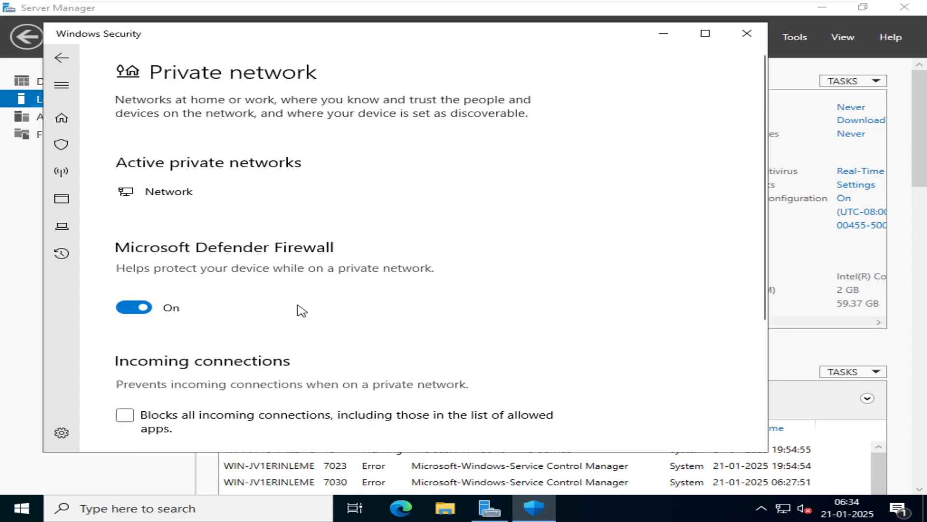
pyautogui.click(136, 313)
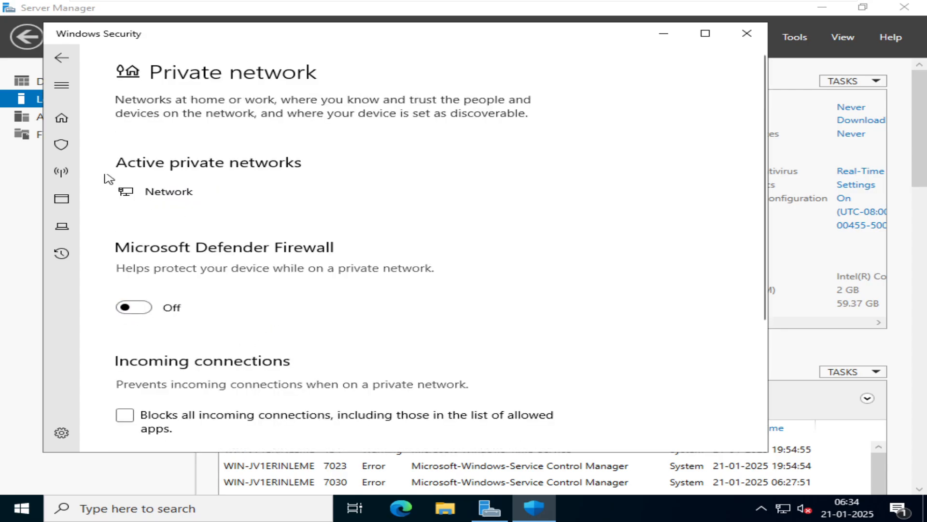
pyautogui.click(61, 58)
# Turn off Microsoft Defender Firewall for the public network and close Windows Security
pyautogui.scroll(-5, 313, 213)
pyautogui.click(238, 309)
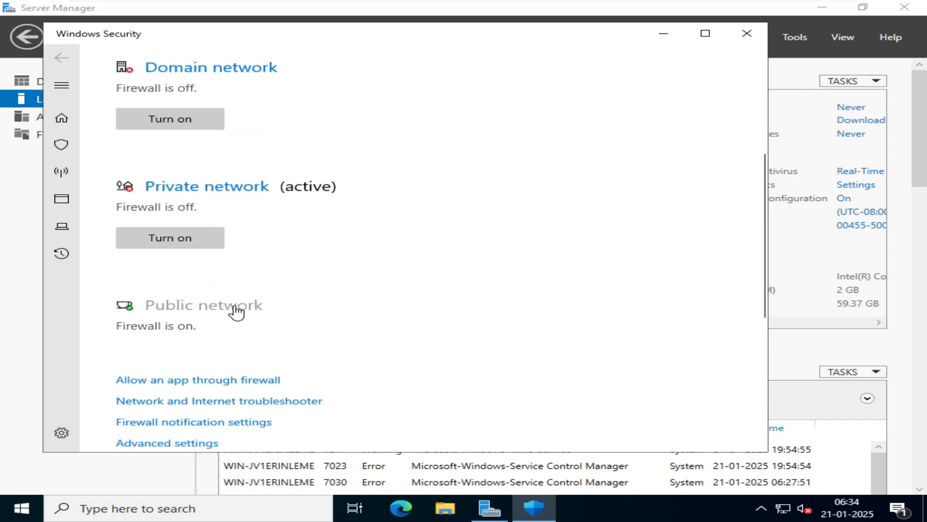
pyautogui.click(136, 307)
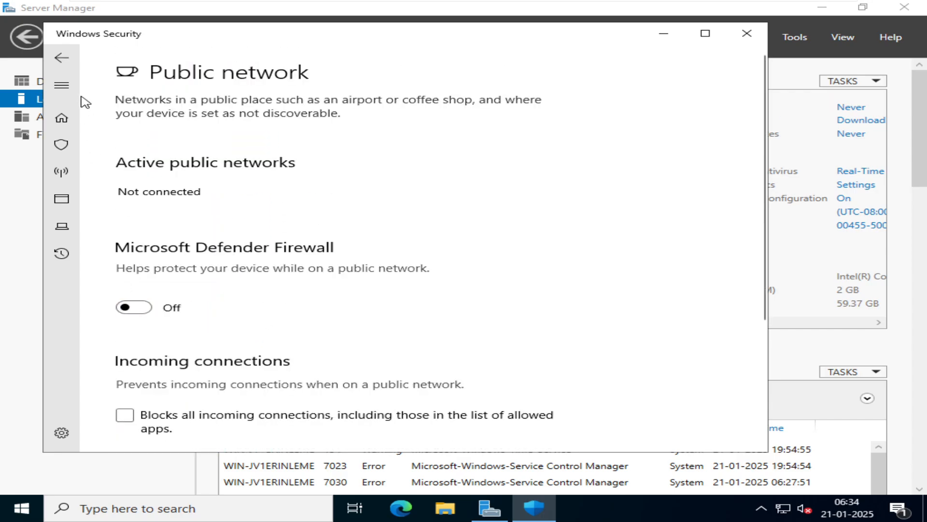
pyautogui.click(62, 59)
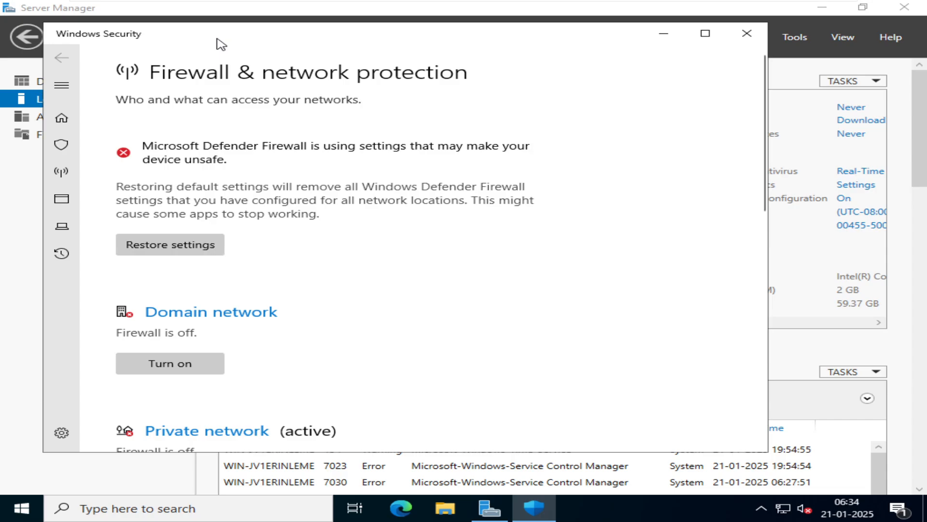
pyautogui.click(747, 33)
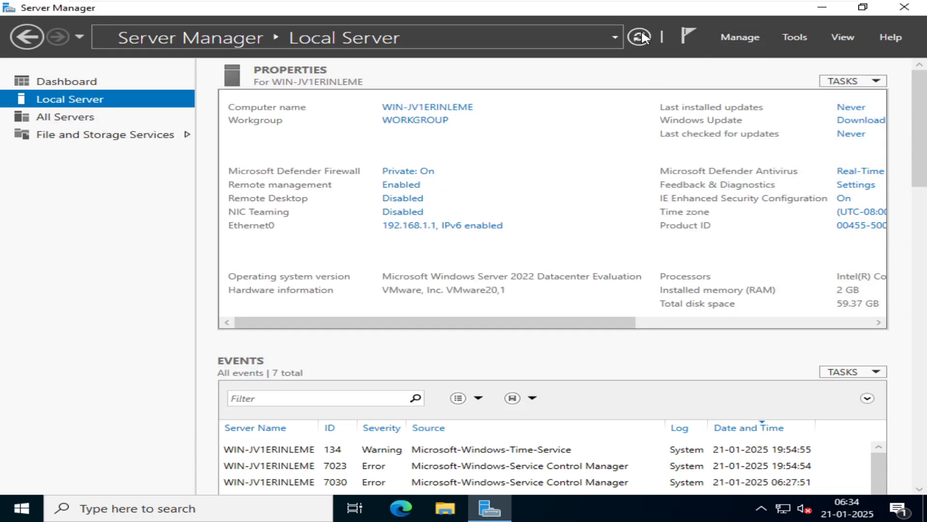
# Set IE Enhanced Security Configuration to Off for both Administrators and Users, and refresh Server Manager
pyautogui.click(843, 199)
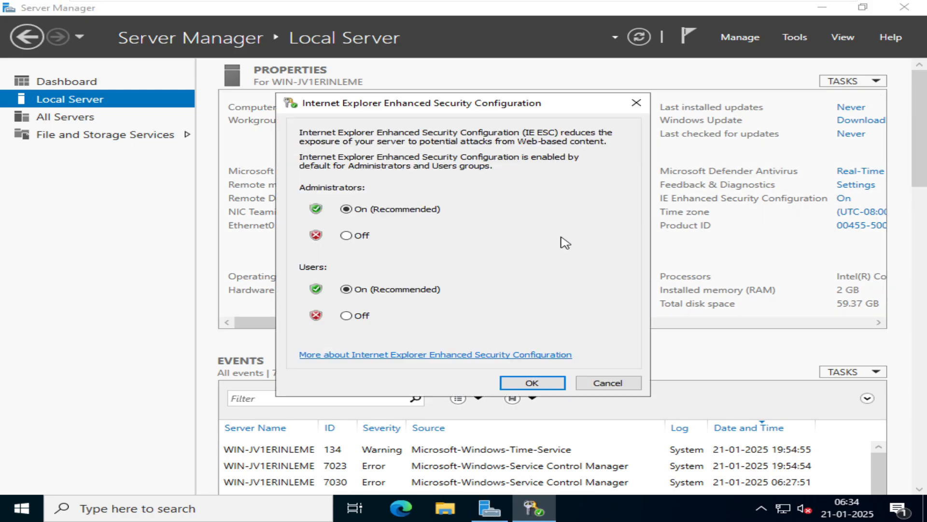
pyautogui.click(346, 235)
pyautogui.click(347, 316)
pyautogui.click(532, 382)
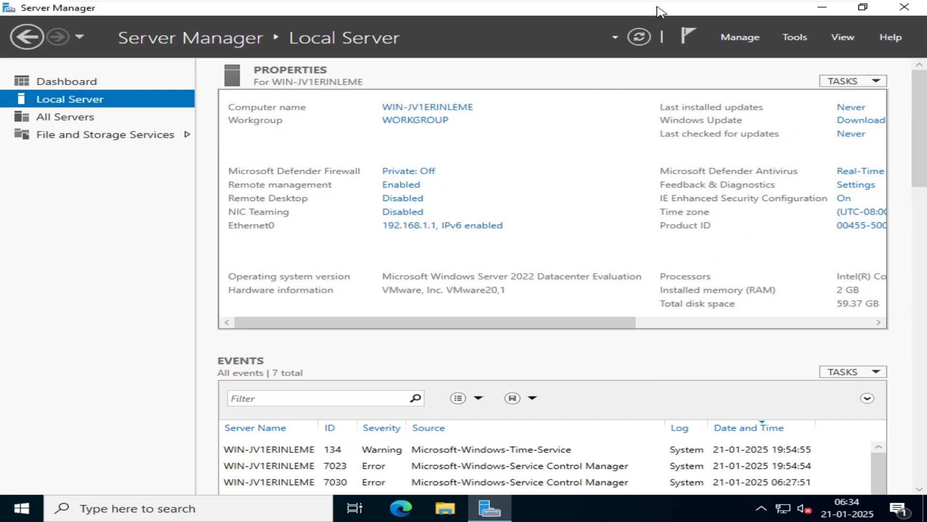
pyautogui.click(647, 31)
# Rename the computer to dc, keeping it in the workgroup, and restart the server immediately
pyautogui.click(419, 108)
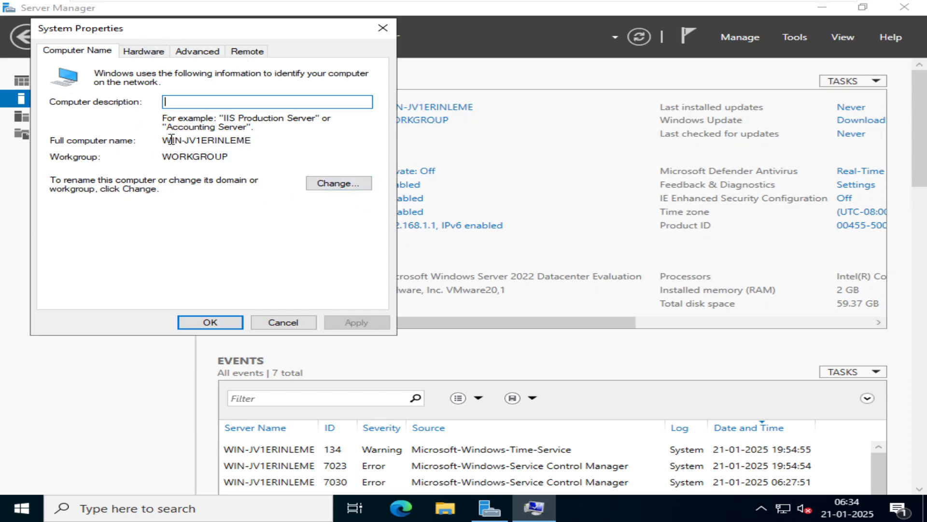
pyautogui.click(67, 54)
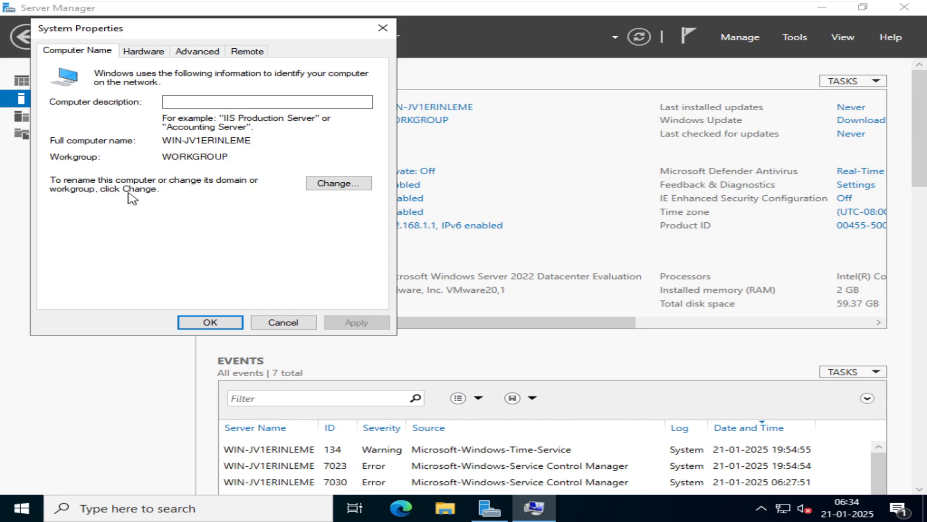
pyautogui.click(338, 183)
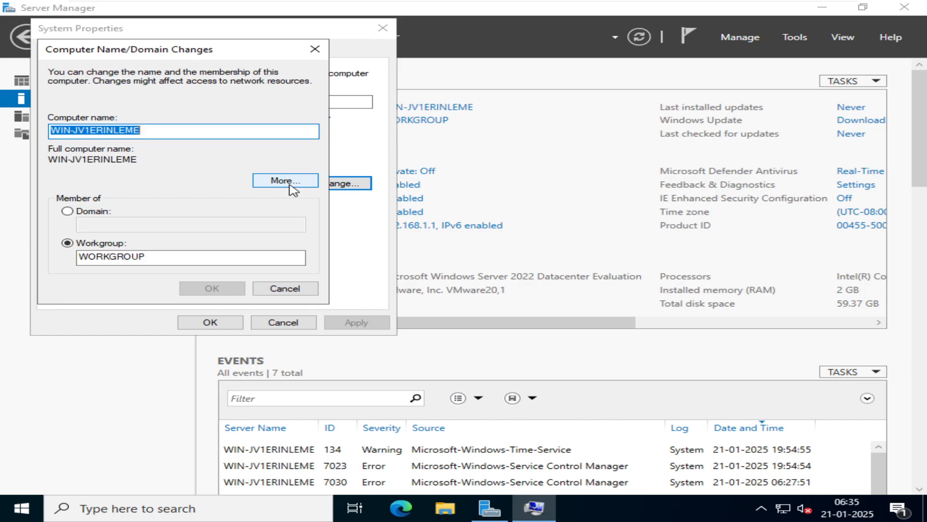
pyautogui.write('dc')
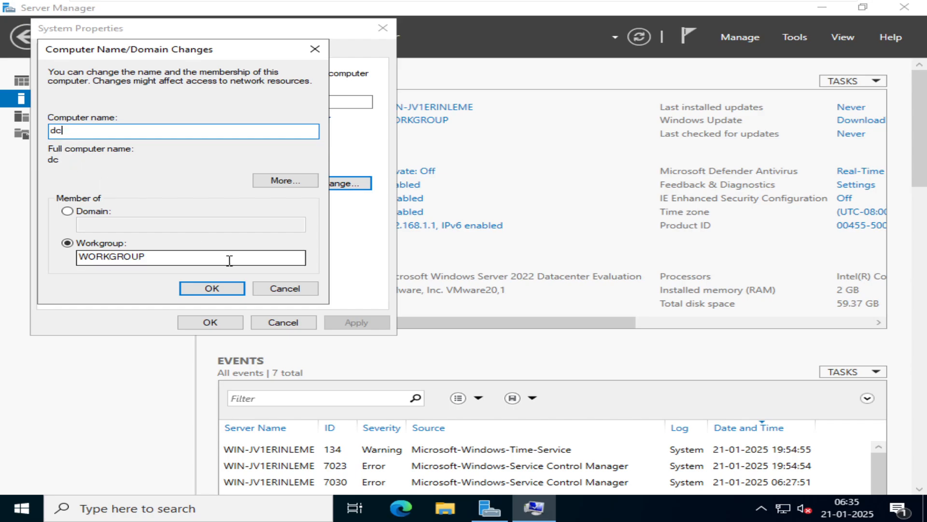
pyautogui.click(212, 289)
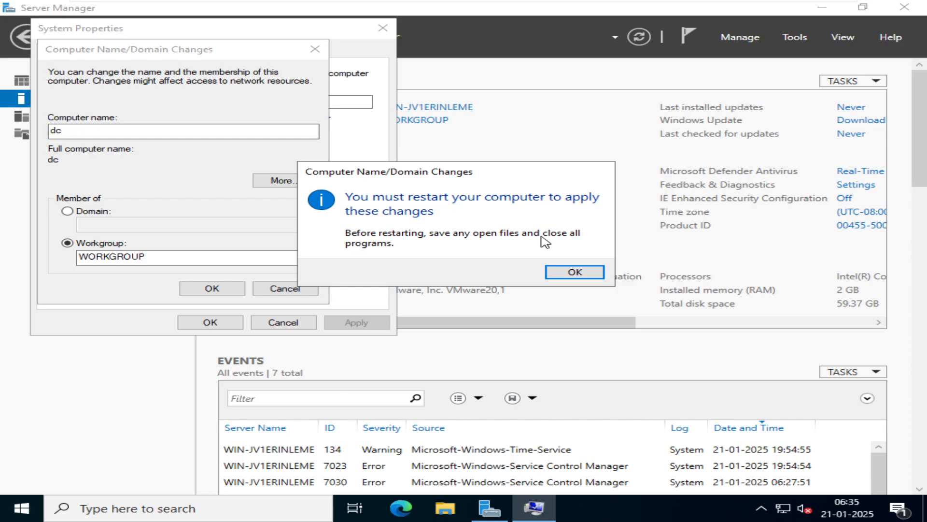
pyautogui.click(574, 270)
pyautogui.click(209, 323)
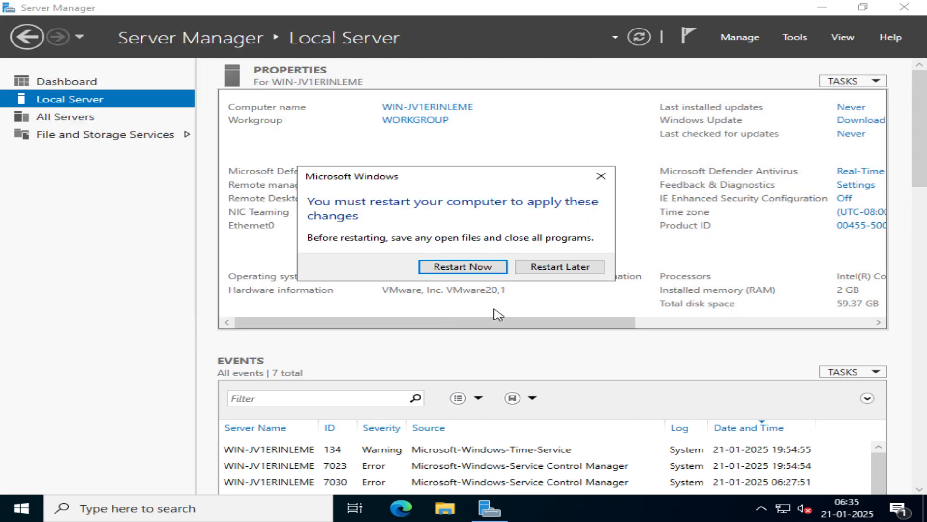
pyautogui.click(495, 272)
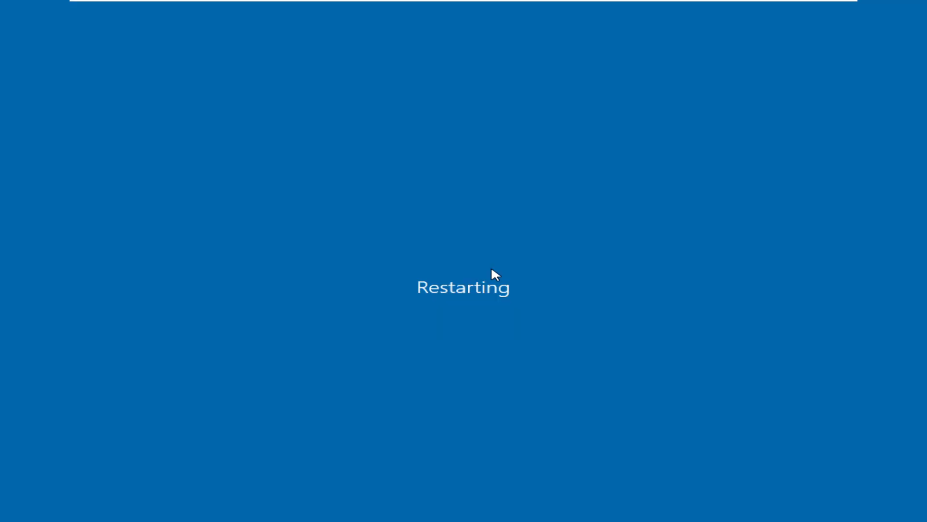